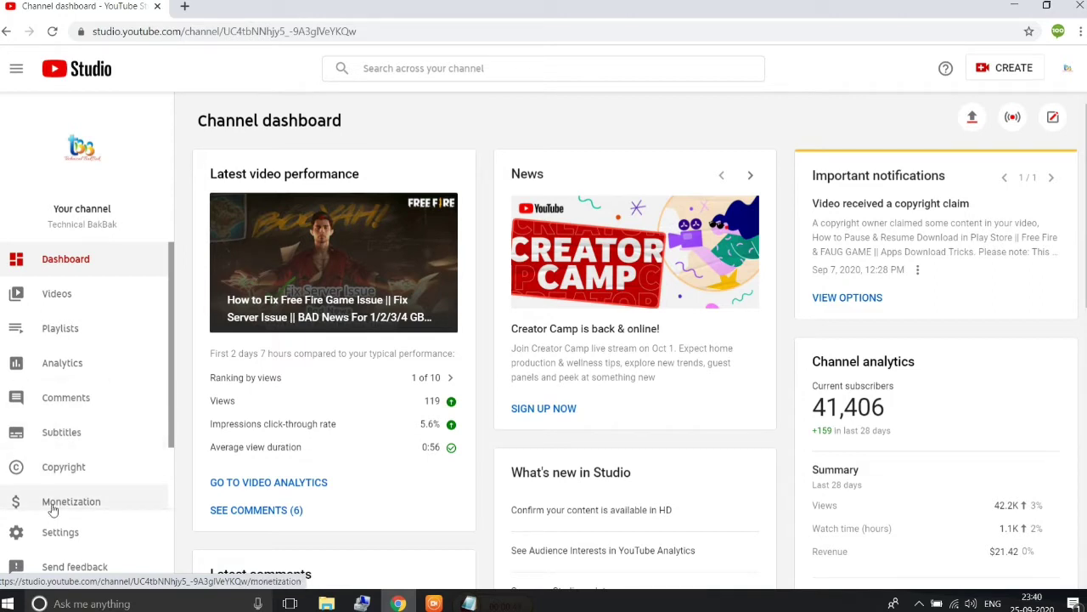
# - Open the channel's Memberships monetization page and start editing the draft memberships offer
pyautogui.click(53, 508)
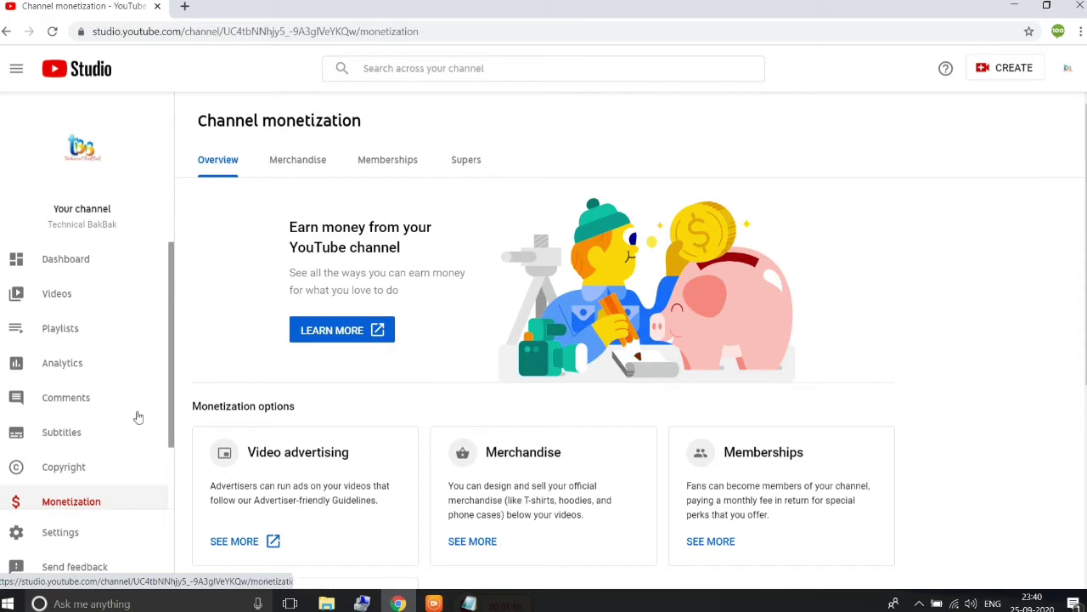
pyautogui.click(397, 166)
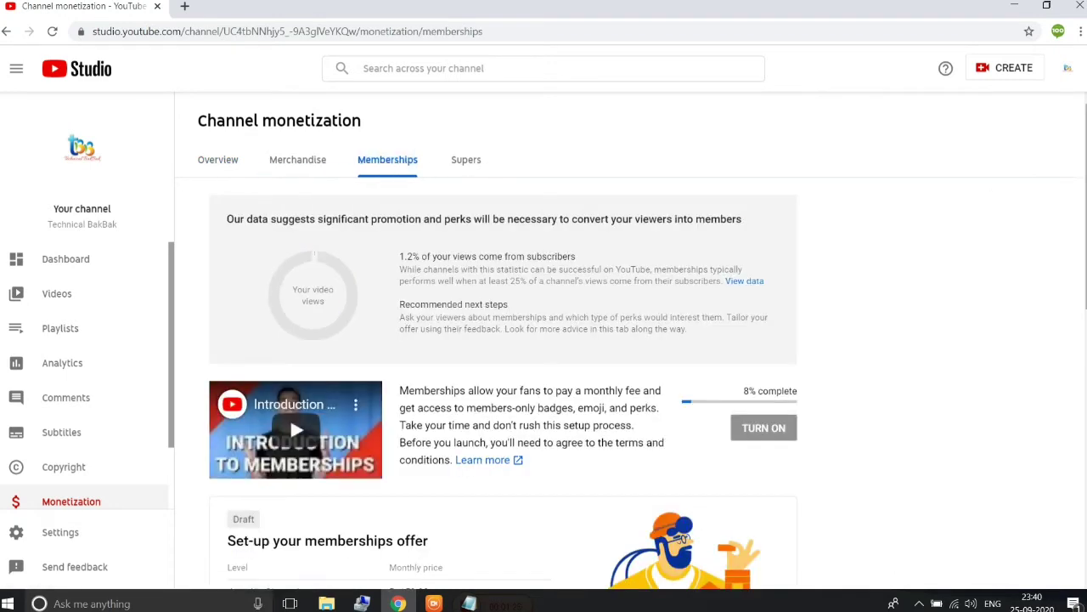
pyautogui.scroll(-2, 544, 340)
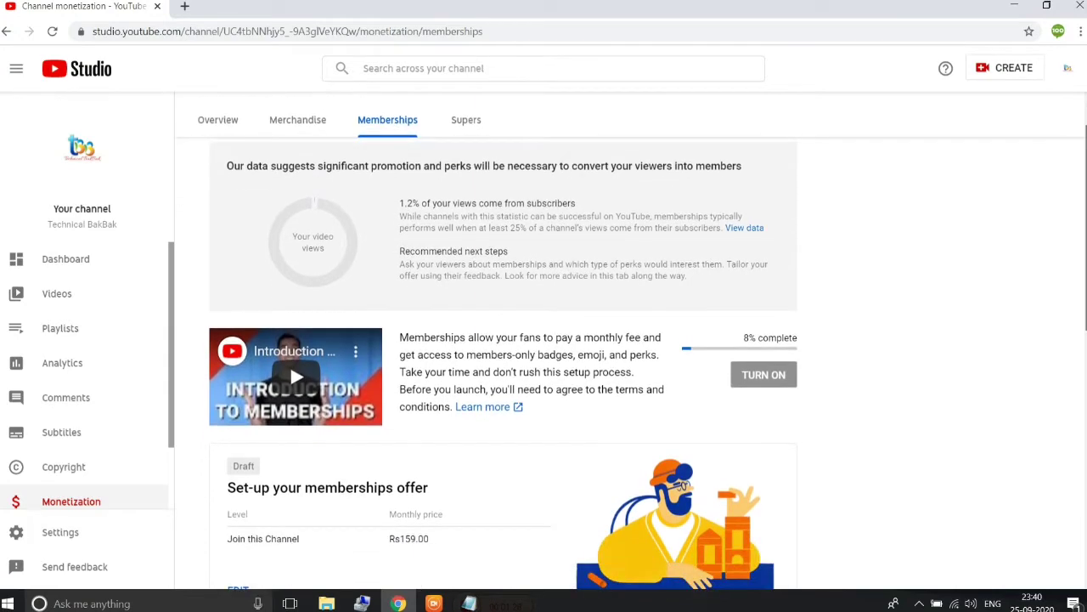
pyautogui.scroll(-3, 501, 365)
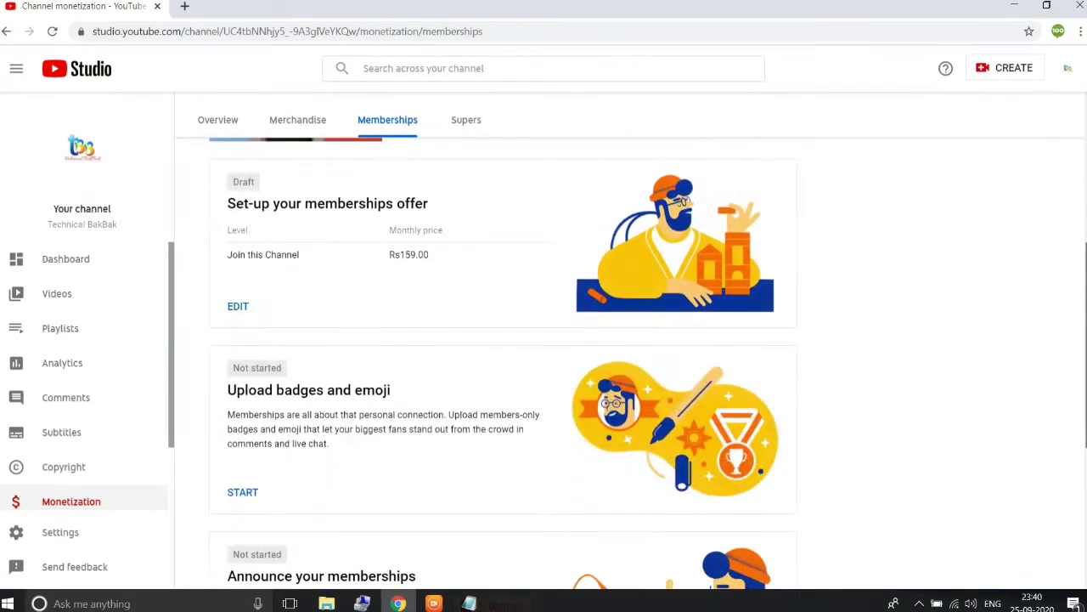
pyautogui.scroll(3, 501, 365)
pyautogui.scroll(-1, 501, 365)
pyautogui.scroll(1, 504, 340)
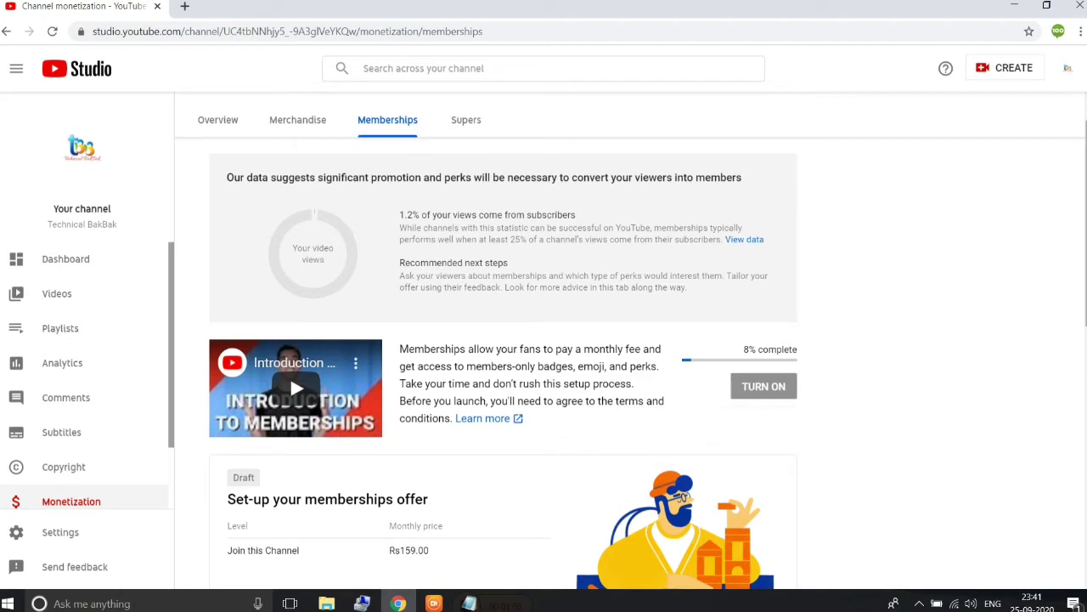
pyautogui.scroll(-3, 1063, 351)
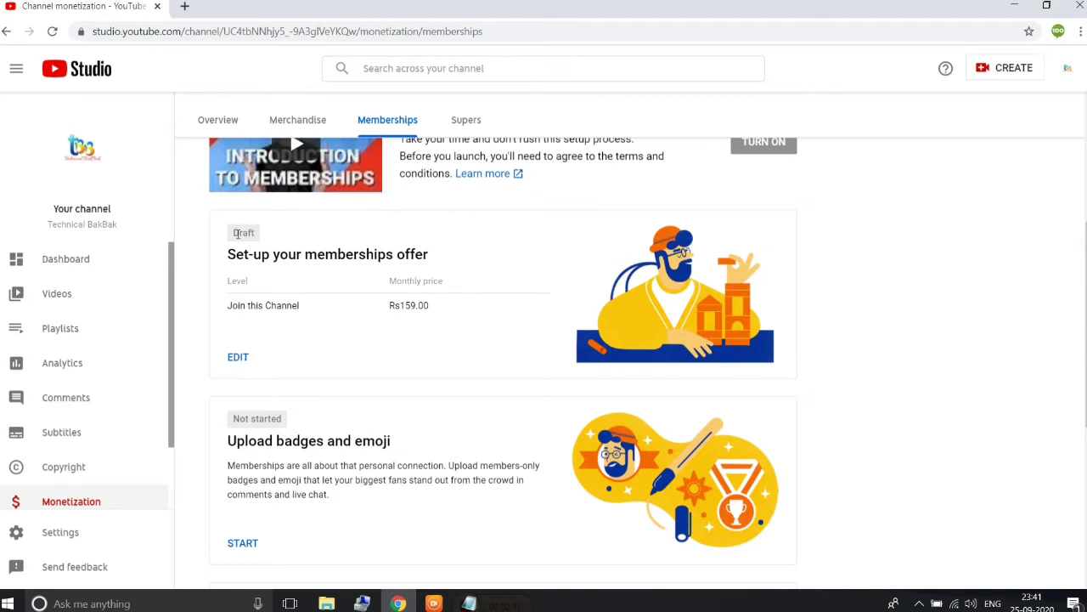
pyautogui.moveTo(236, 231); pyautogui.dragTo(280, 238)
pyautogui.click(237, 359)
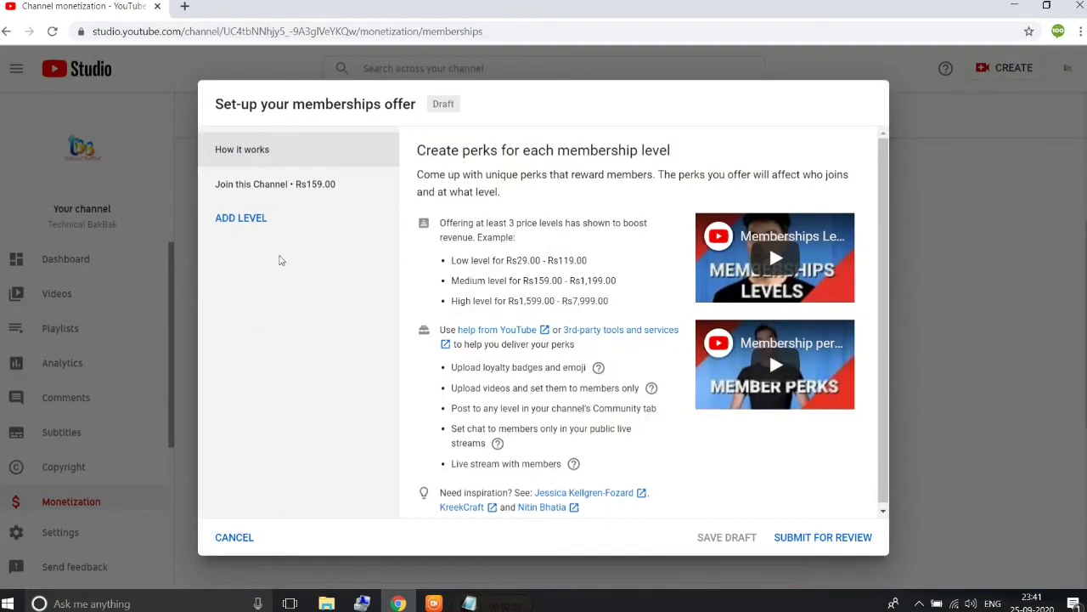
# - Add three new membership levels to the offer and delete the existing "Join this Channel" level
pyautogui.click(253, 219)
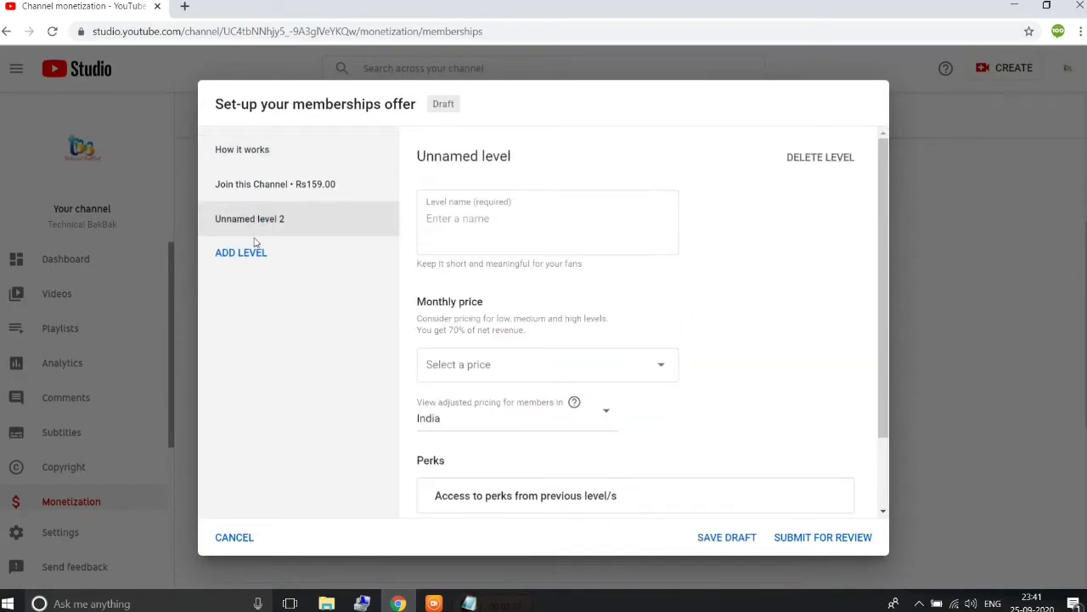
pyautogui.click(253, 252)
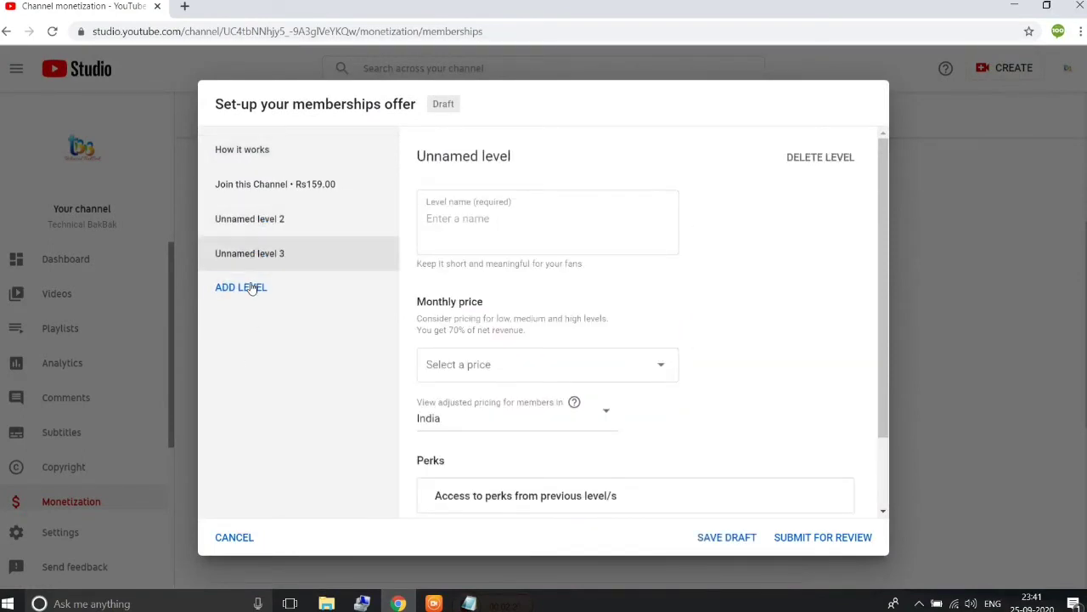
pyautogui.click(251, 287)
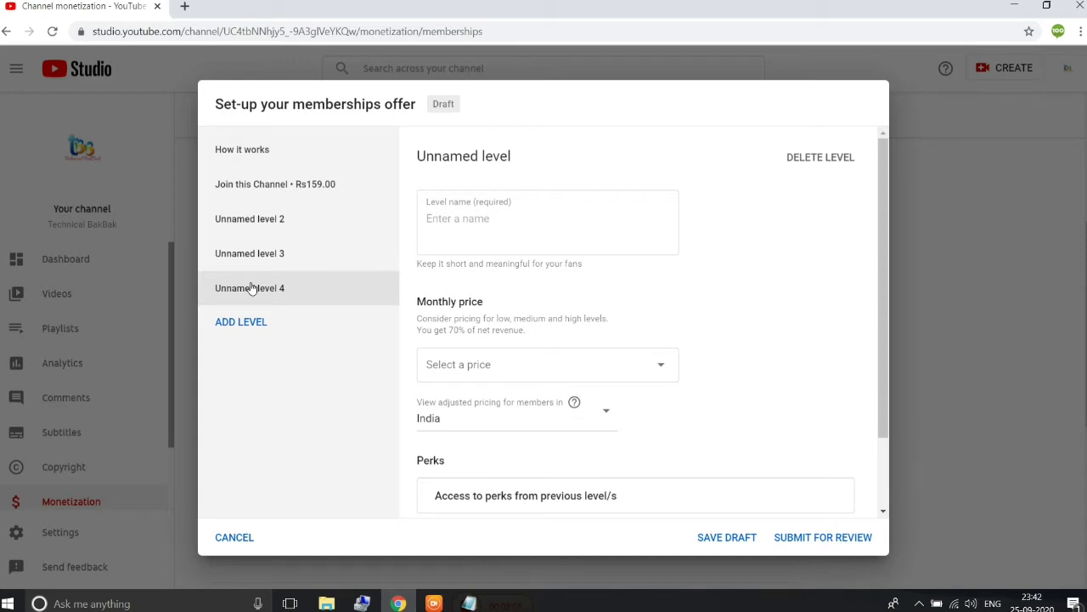
pyautogui.click(301, 189)
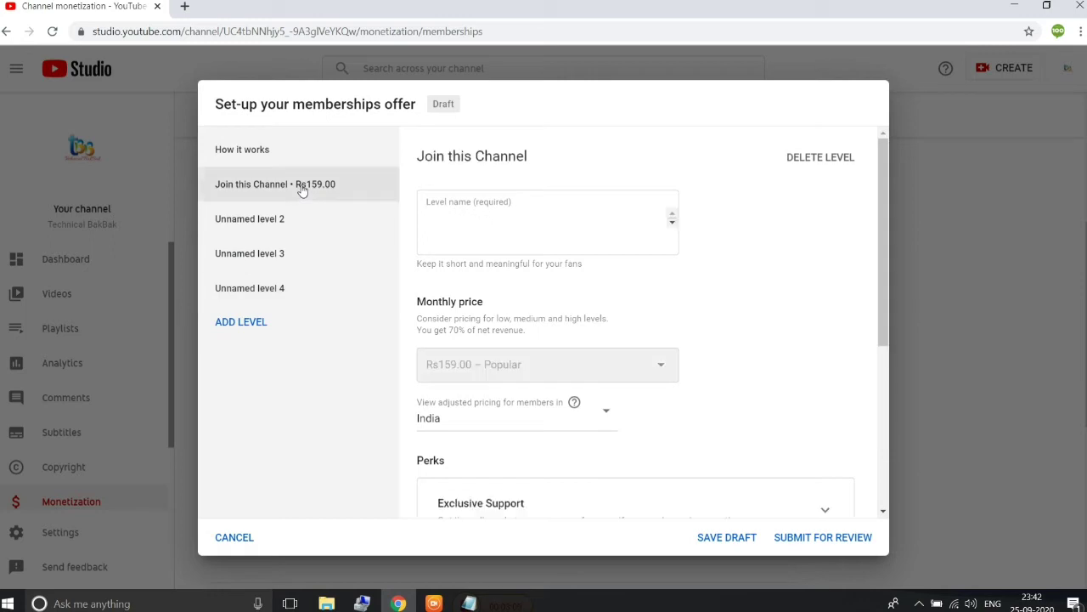
pyautogui.click(820, 157)
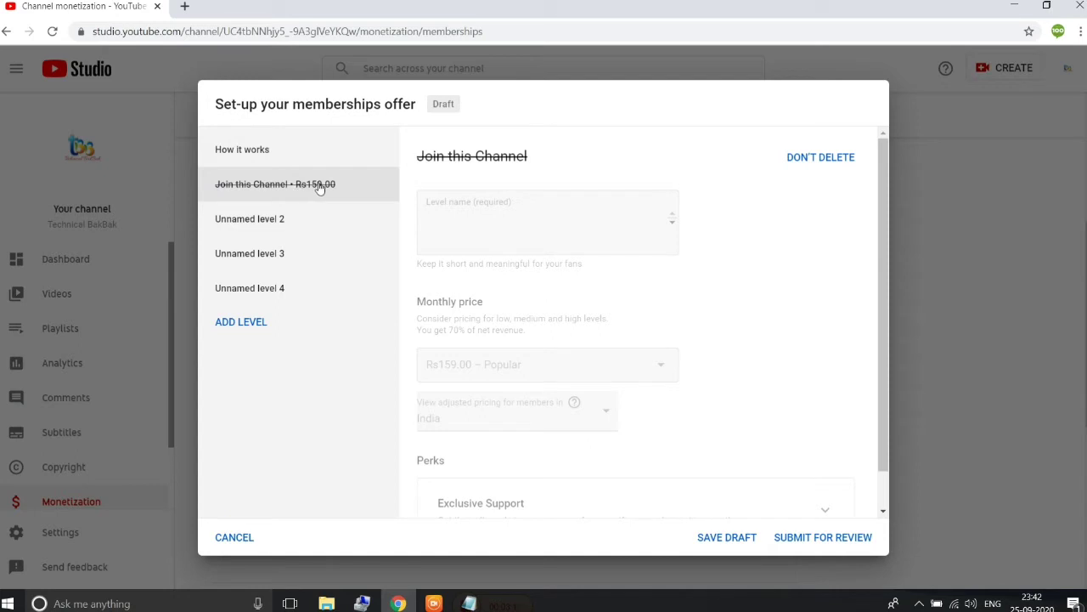
# - Name the first new membership level, Unnamed level 2, "GOLD"
pyautogui.click(274, 222)
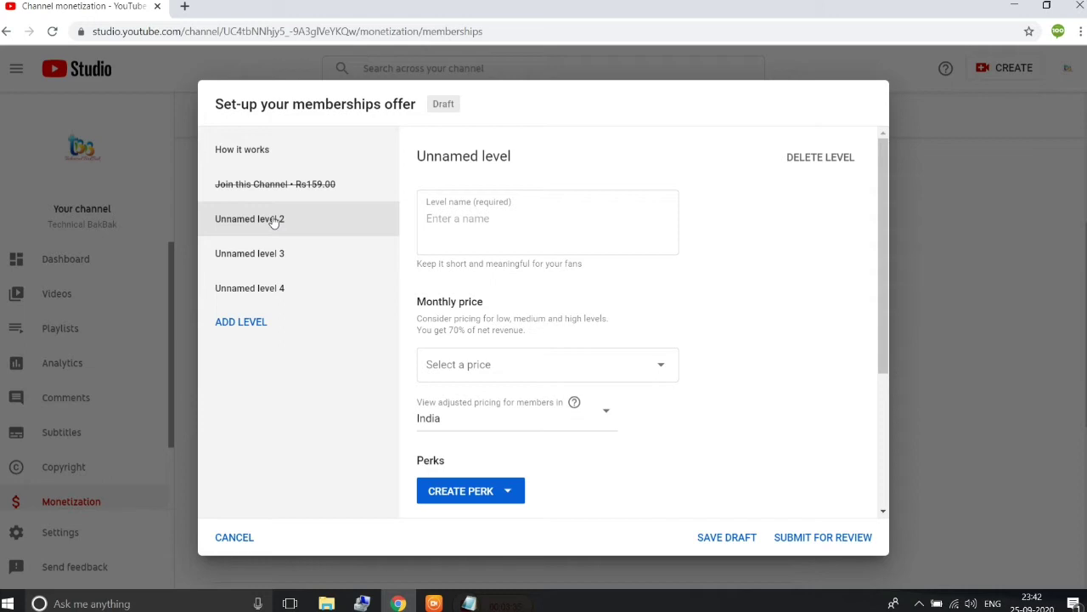
pyautogui.click(450, 222)
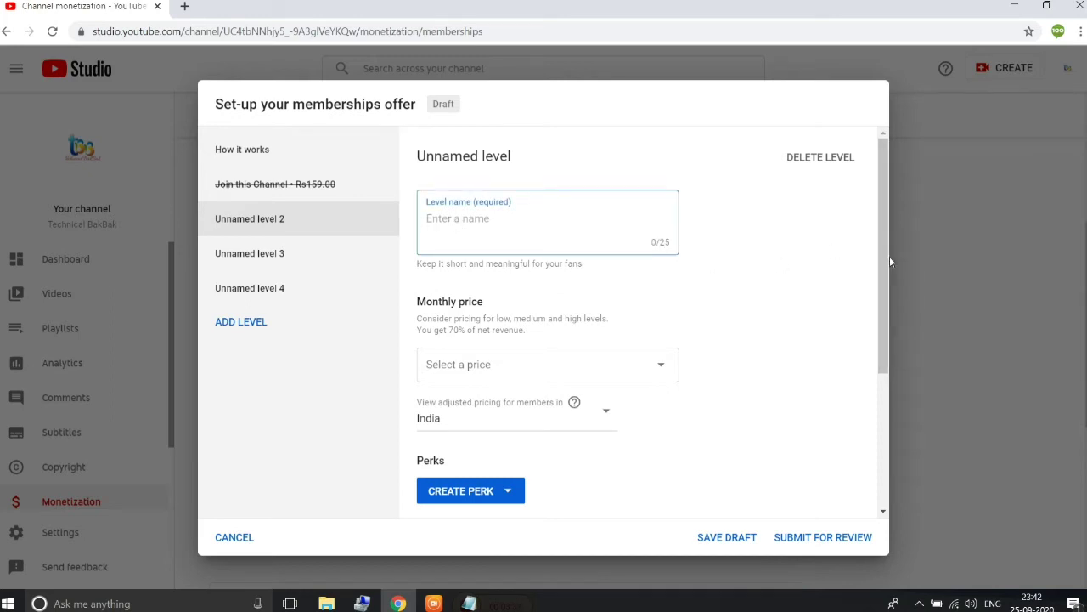
pyautogui.moveTo(887, 260); pyautogui.dragTo(850, 216)
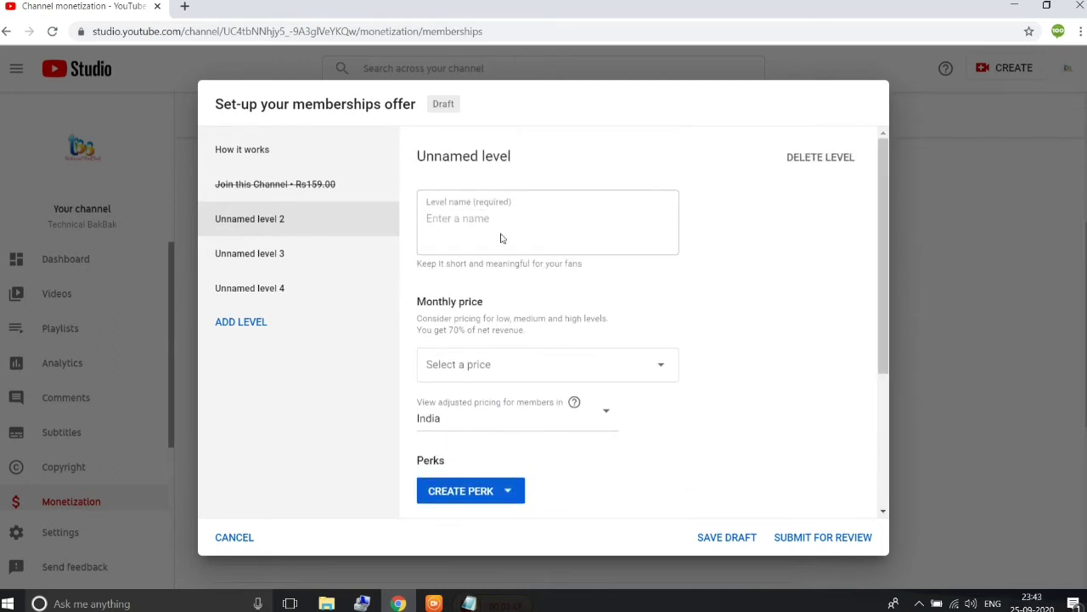
pyautogui.click(450, 219)
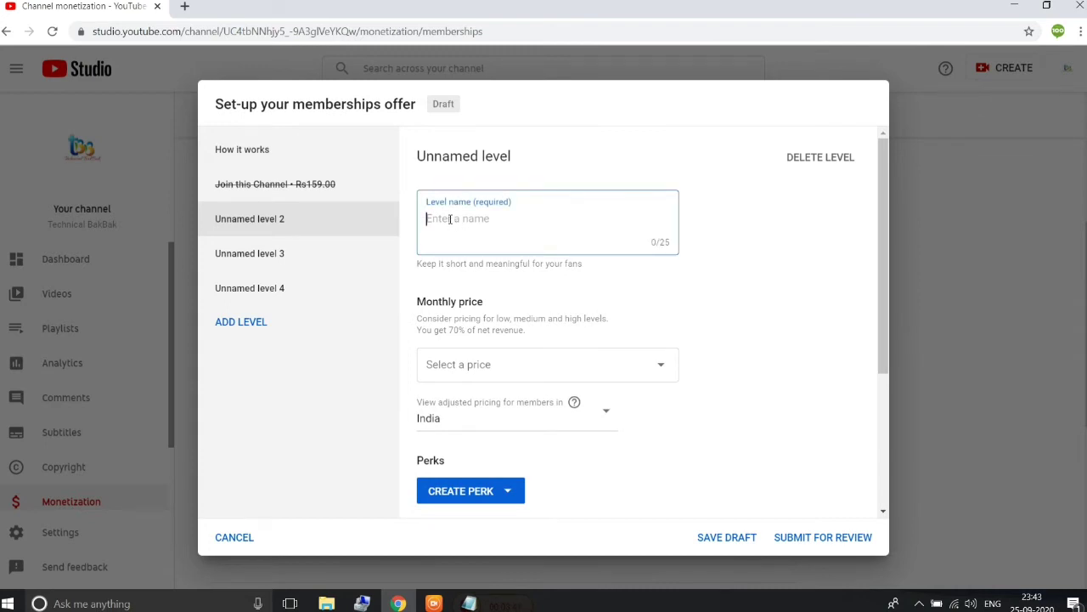
pyautogui.write('GOLD')
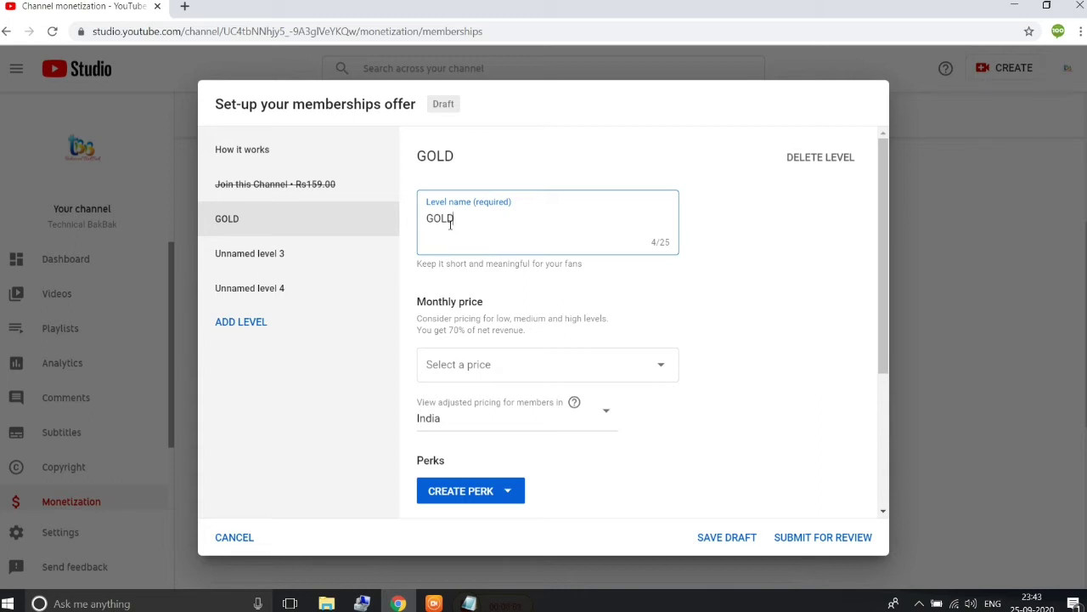
# - Set the GOLD level's monthly price to Rs199.00
pyautogui.click(447, 372)
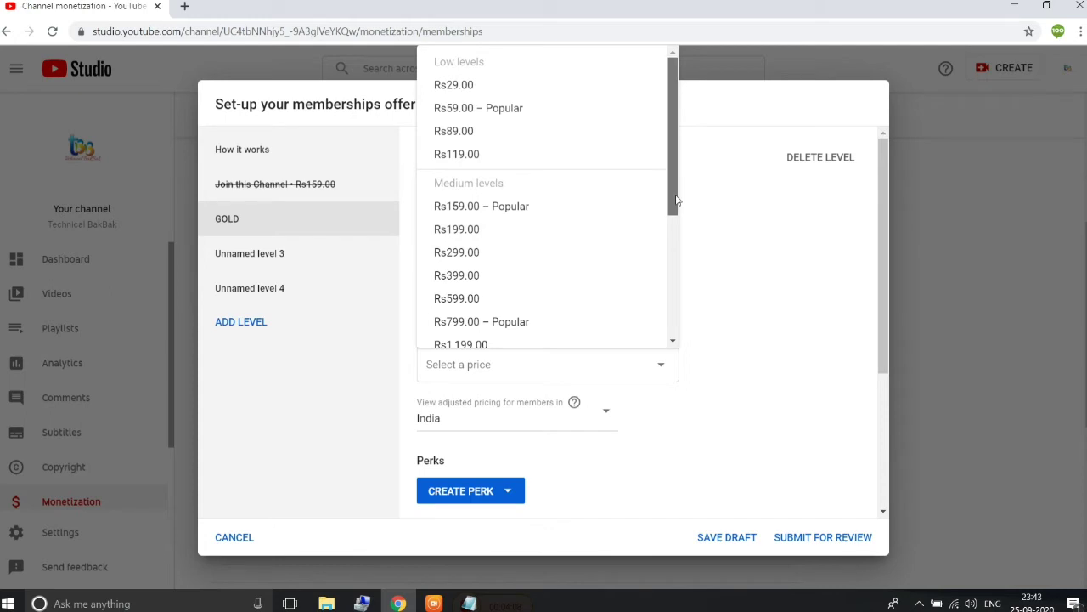
pyautogui.moveTo(677, 200); pyautogui.dragTo(696, 65)
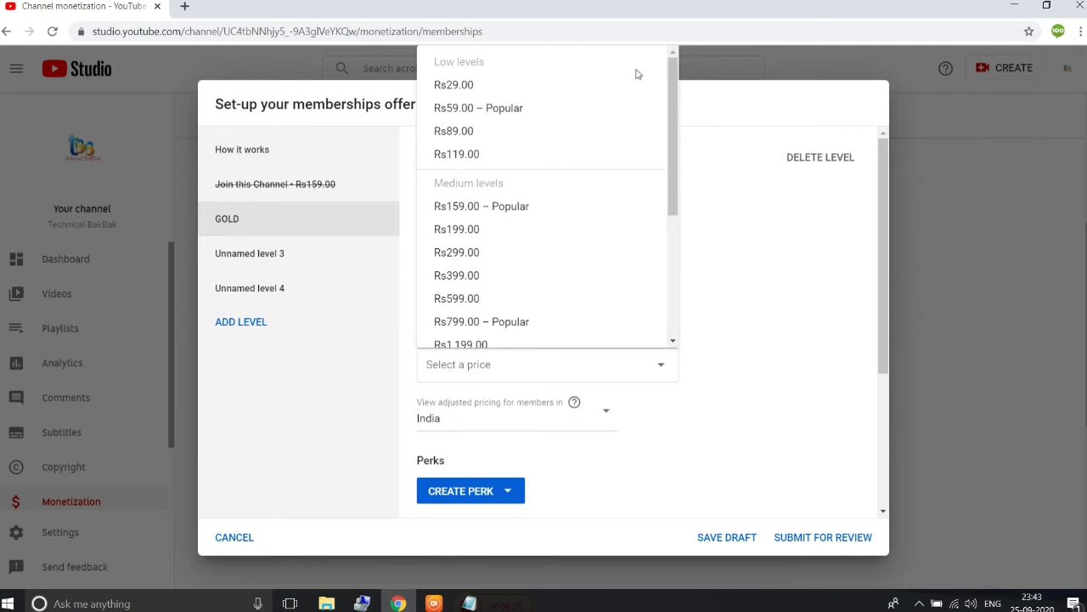
pyautogui.click(481, 234)
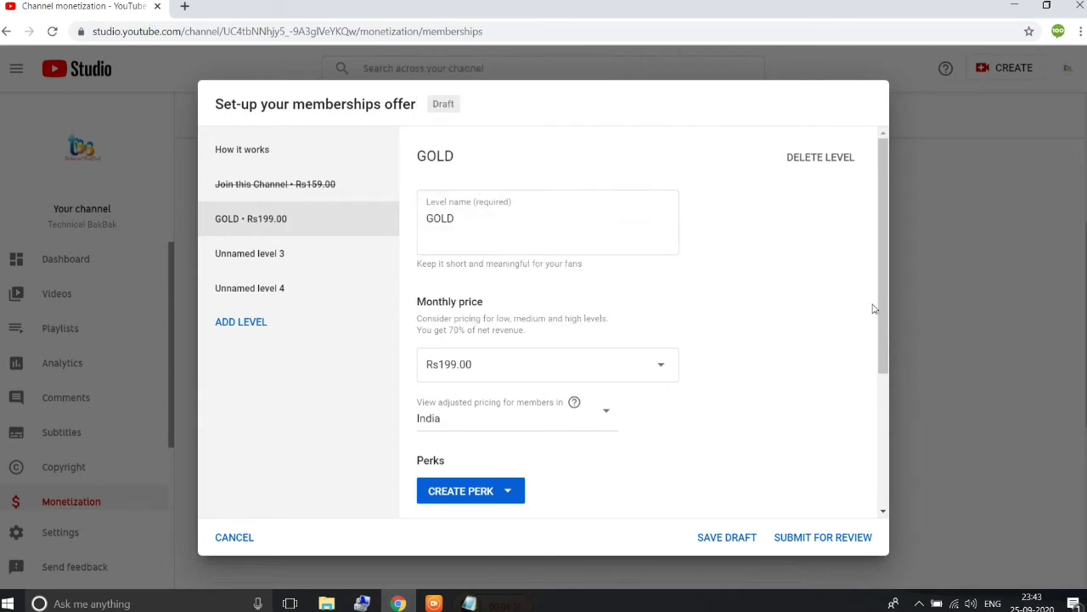
# - Add a perk to the GOLD level using the "Create my own perk" option
pyautogui.moveTo(882, 309); pyautogui.dragTo(887, 454)
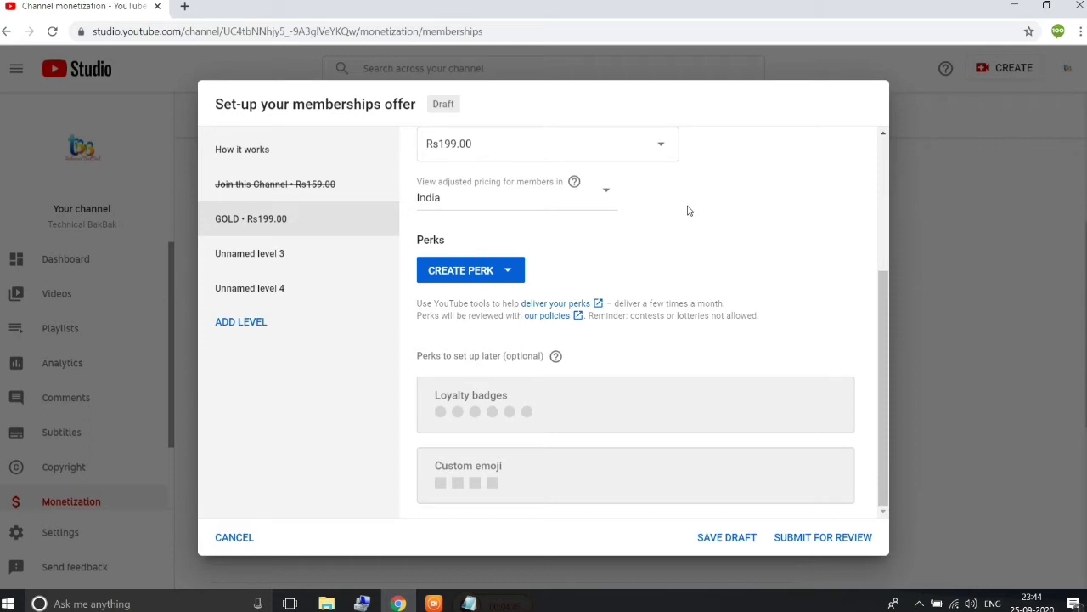
pyautogui.click(606, 192)
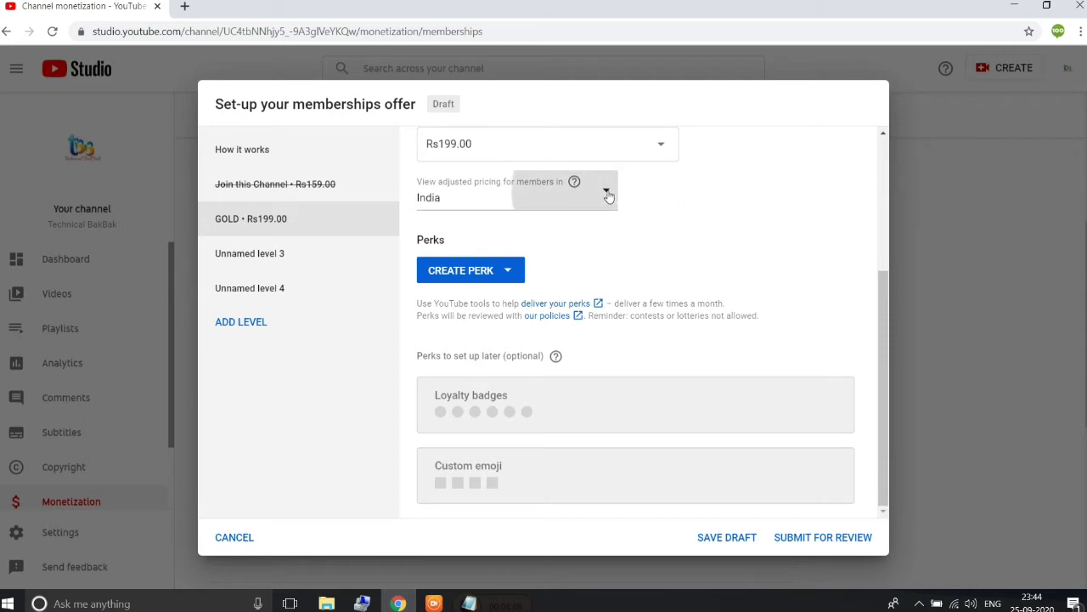
pyautogui.click(705, 187)
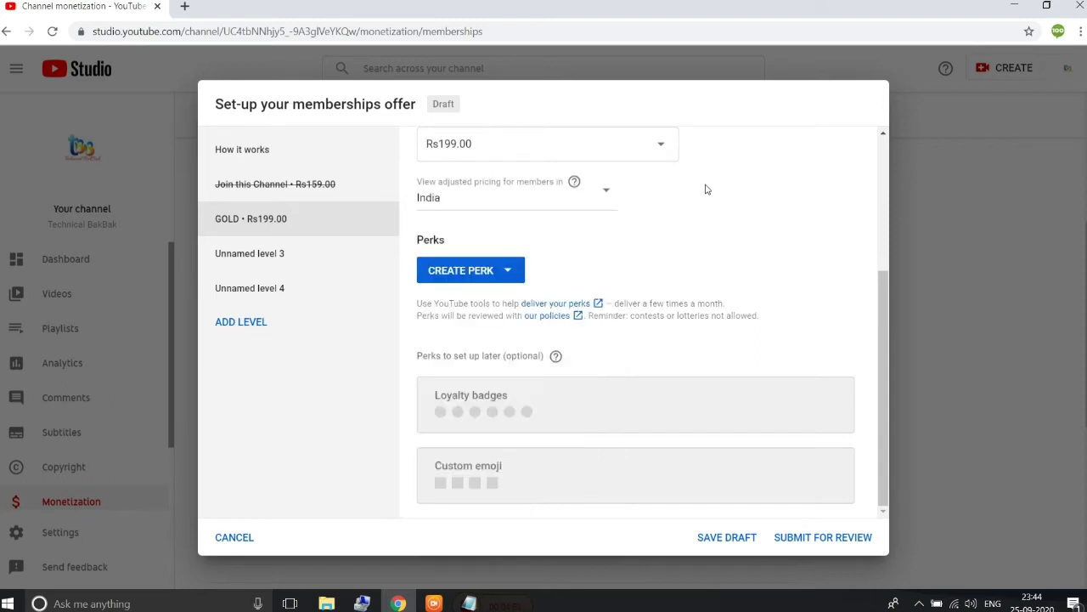
pyautogui.click(489, 271)
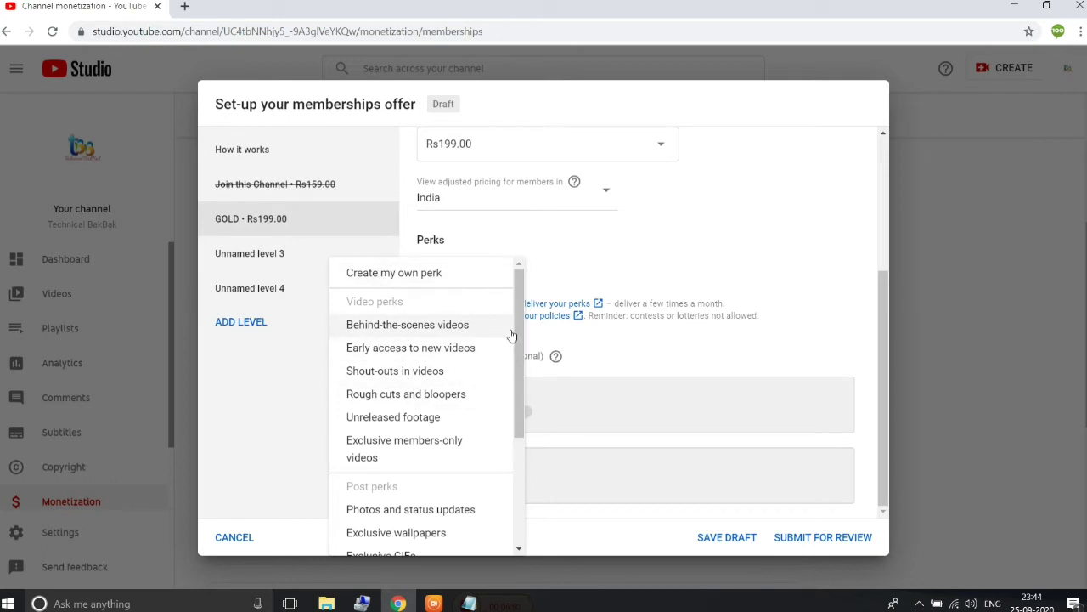
pyautogui.moveTo(519, 340); pyautogui.dragTo(514, 465)
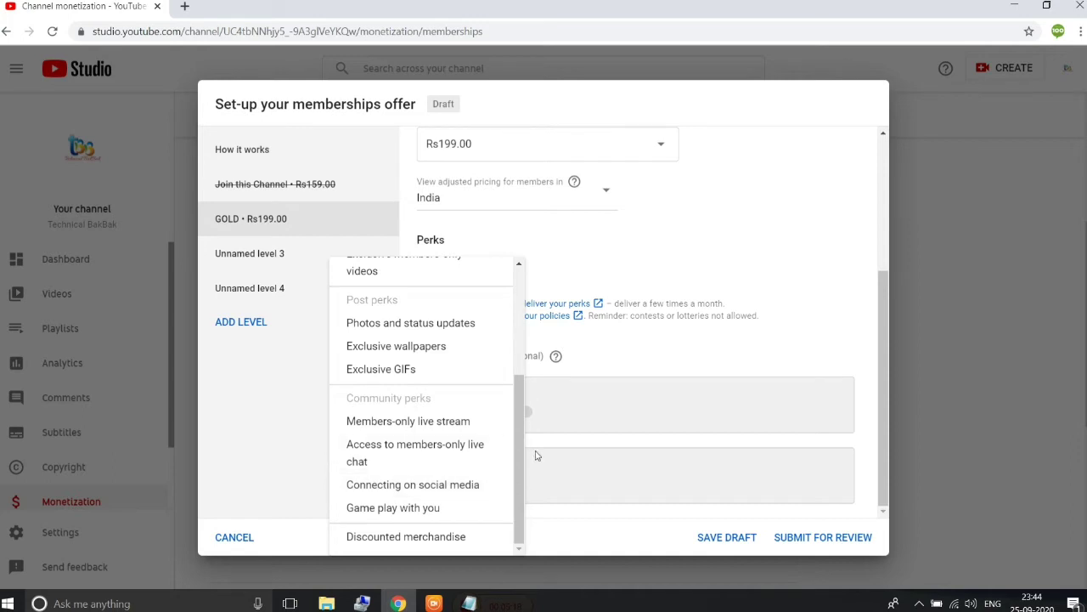
pyautogui.moveTo(519, 455); pyautogui.dragTo(525, 344)
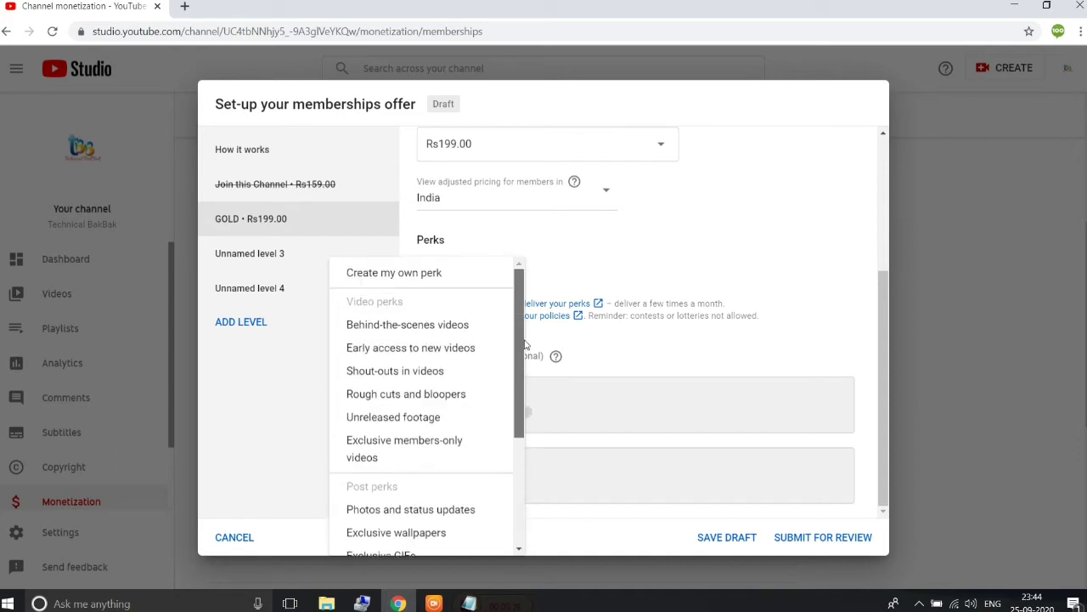
pyautogui.click(396, 273)
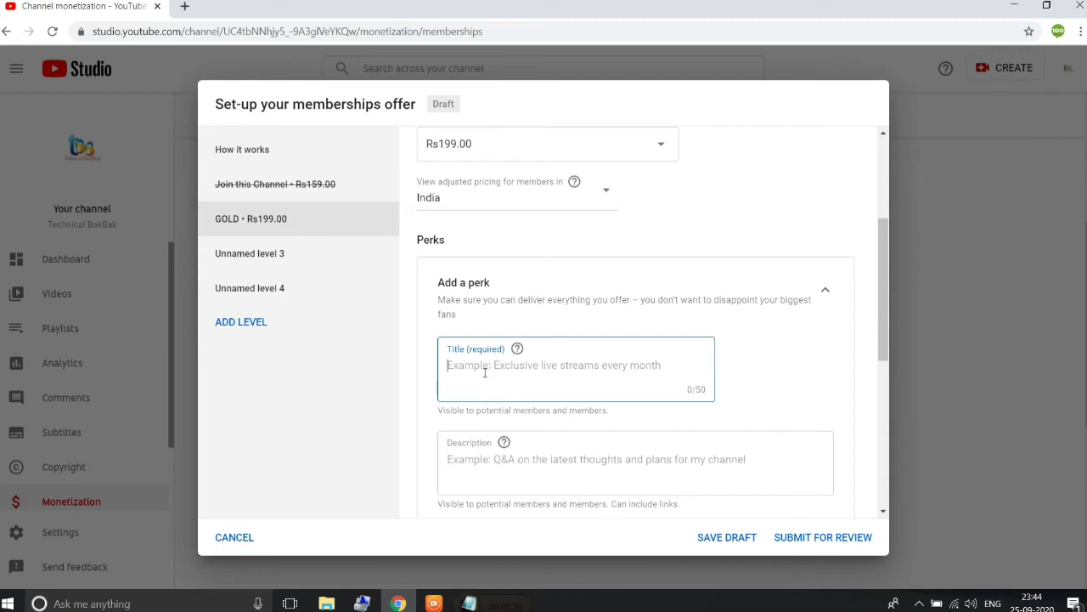
pyautogui.click(882, 357)
pyautogui.moveTo(883, 358); pyautogui.dragTo(875, 408)
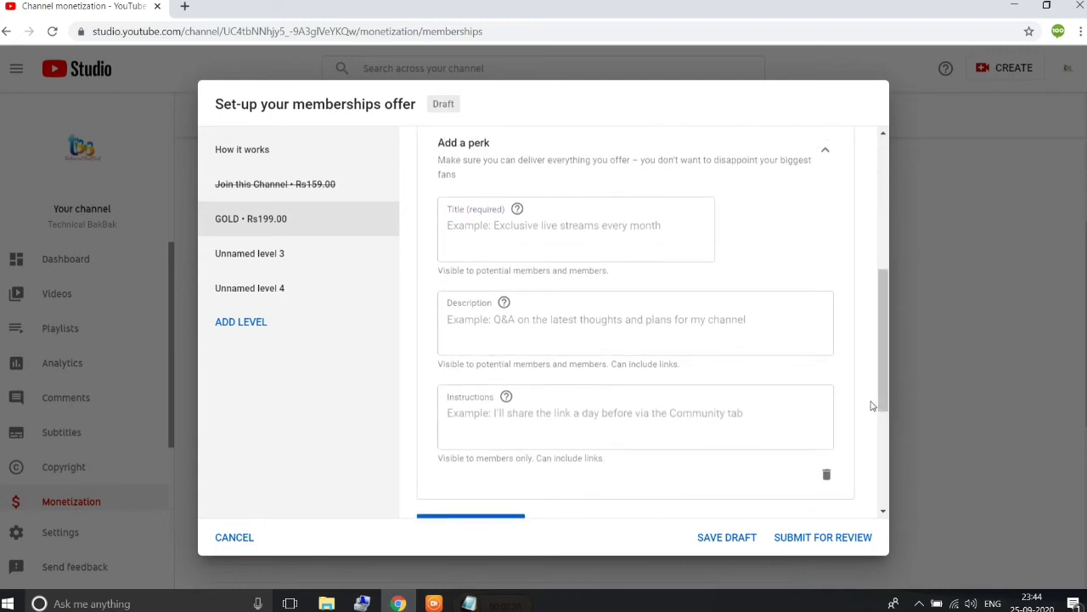
# - Switch to the open Notepad document and copy the text "Exclusive Support" from its first text line
pyautogui.click(469, 603)
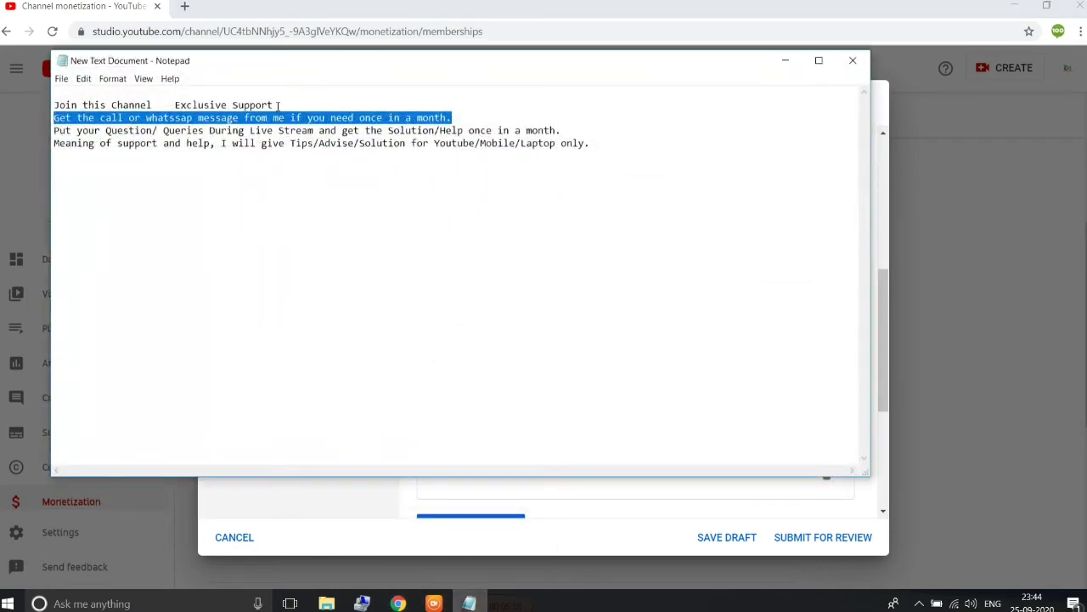
pyautogui.click(278, 106)
pyautogui.moveTo(278, 105); pyautogui.dragTo(52, 105)
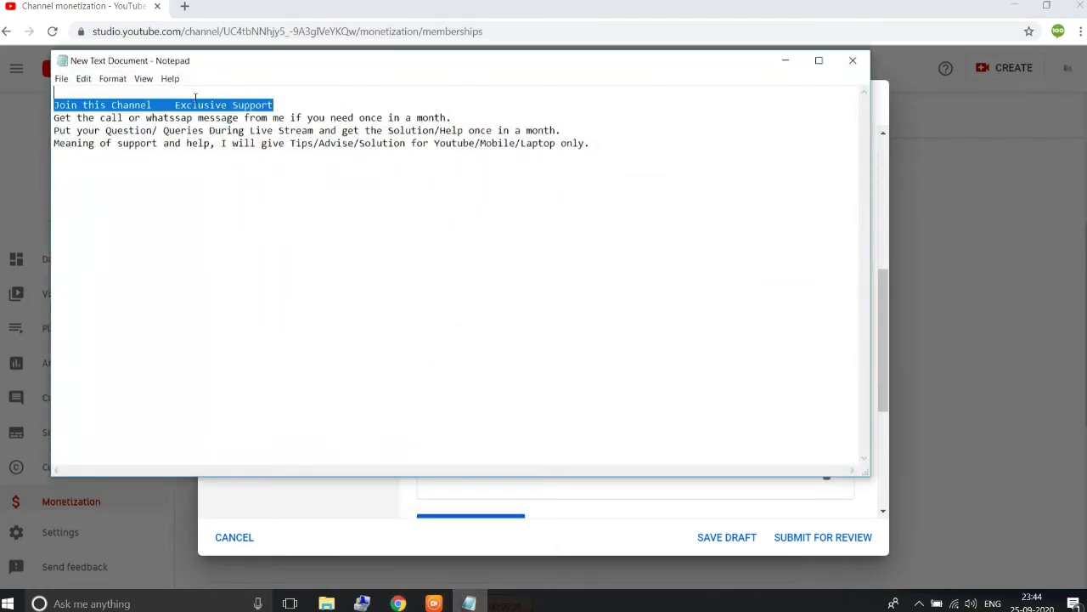
pyautogui.click(176, 106)
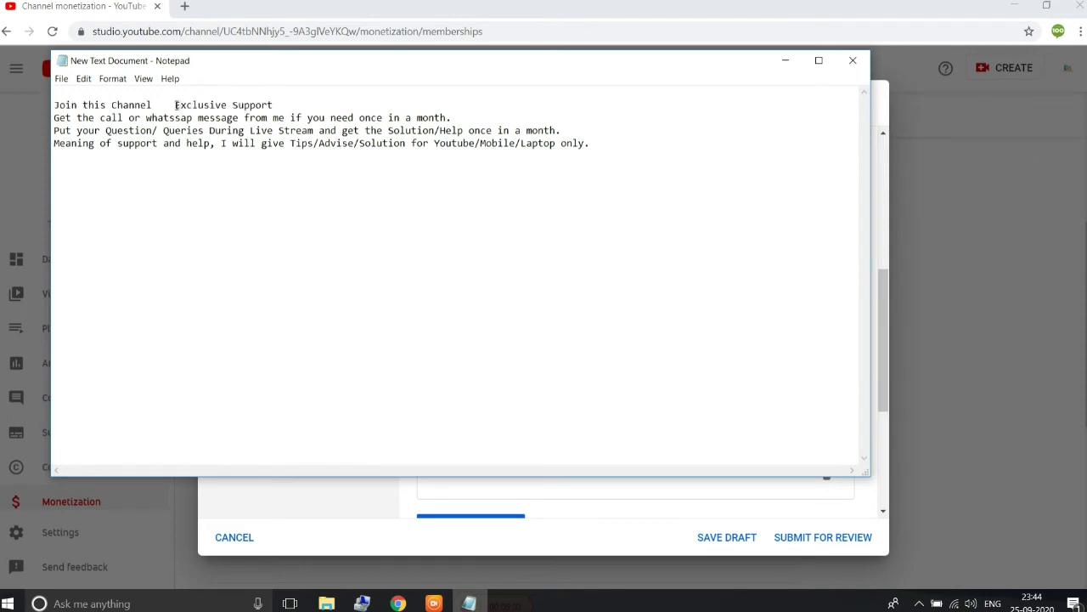
pyautogui.moveTo(110, 106); pyautogui.dragTo(175, 105)
pyautogui.hotkey('ctrl', 'c')
pyautogui.click(274, 105)
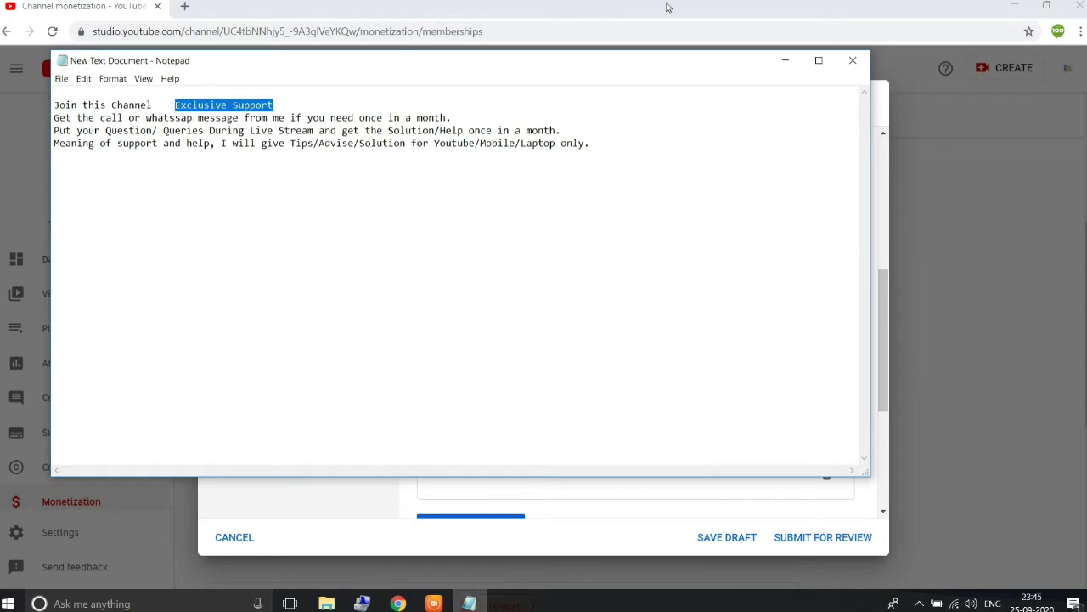
# - Return to YouTube Studio in Chrome and paste "Exclusive Support" as the GOLD perk's title
pyautogui.click(894, 291)
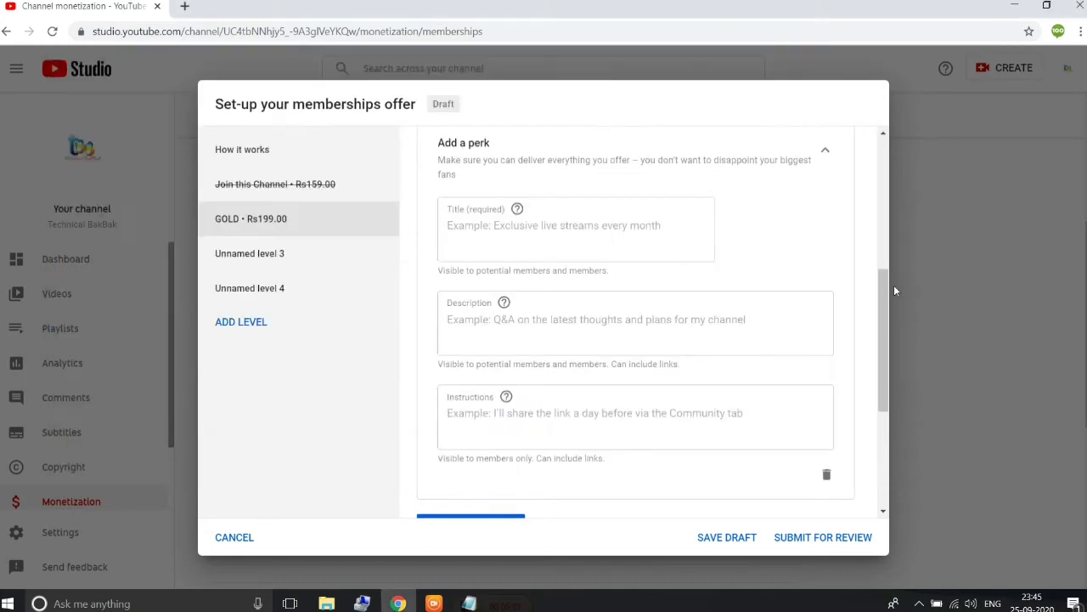
pyautogui.click(474, 234)
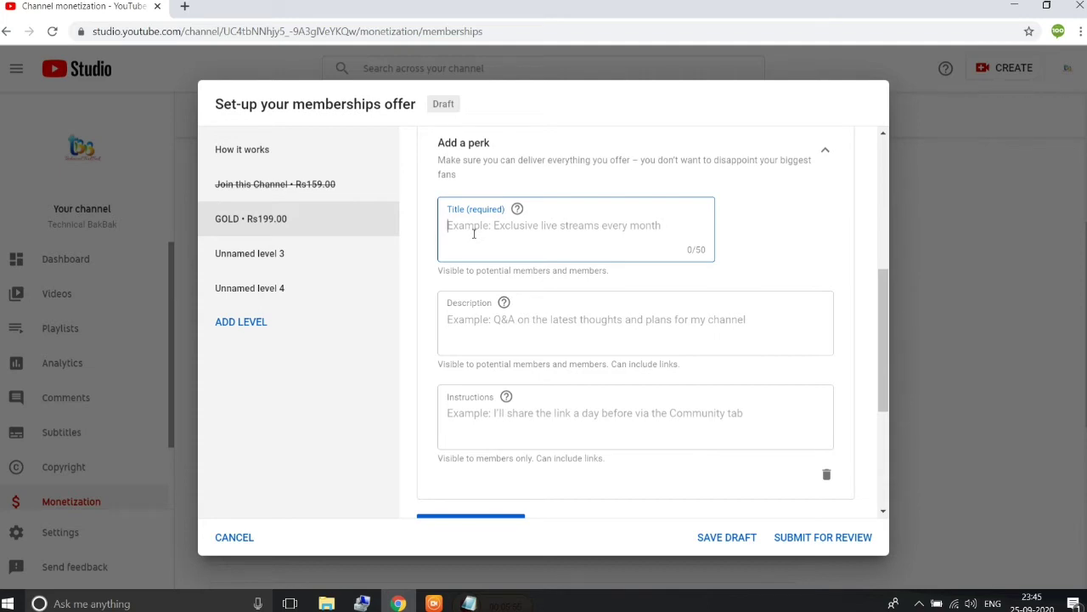
pyautogui.hotkey('ctrl', 'v')
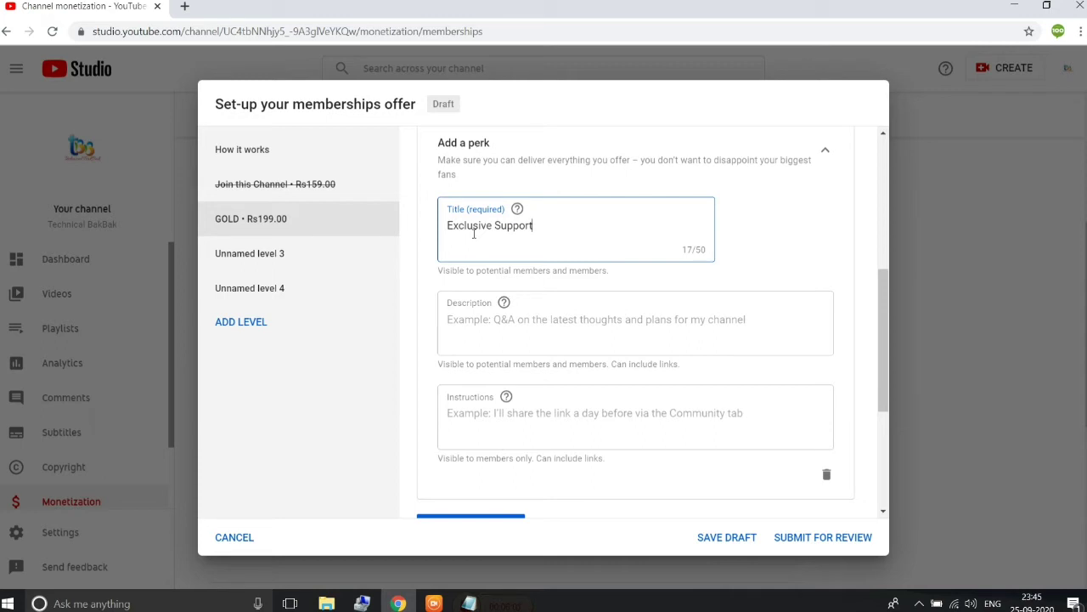
# - Switch to Notepad and copy the line "Get the call or whatssap message from me if you need once in a month."
pyautogui.click(475, 321)
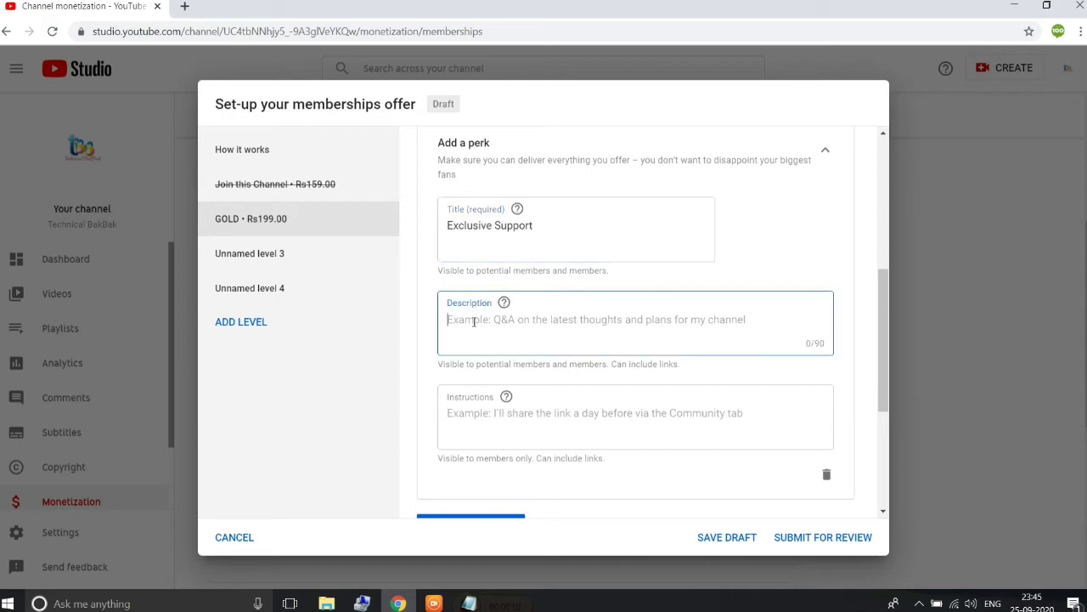
pyautogui.moveTo(474, 597)
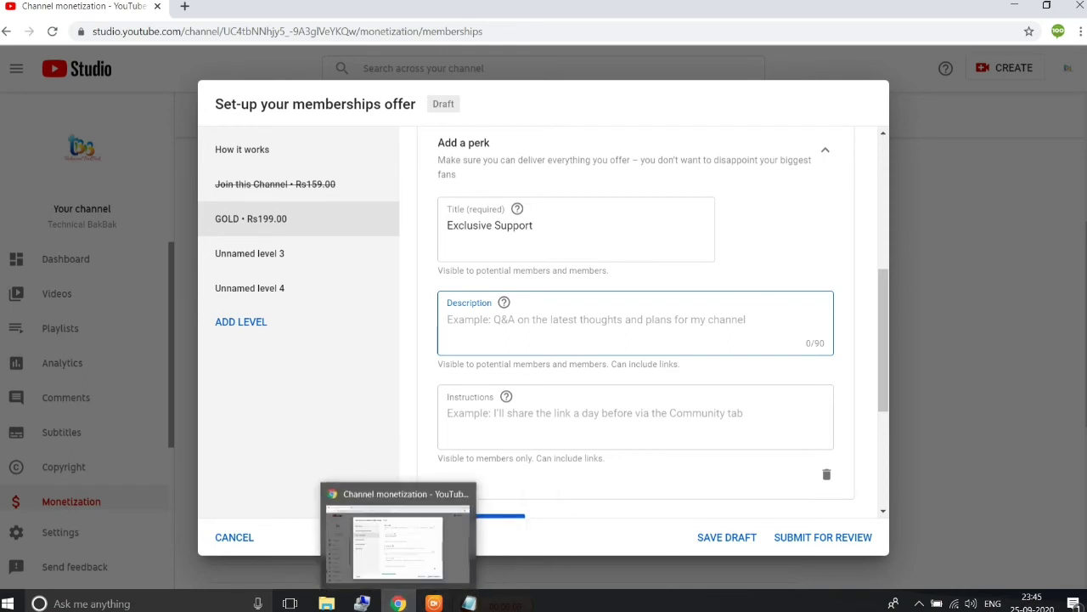
pyautogui.click(397, 535)
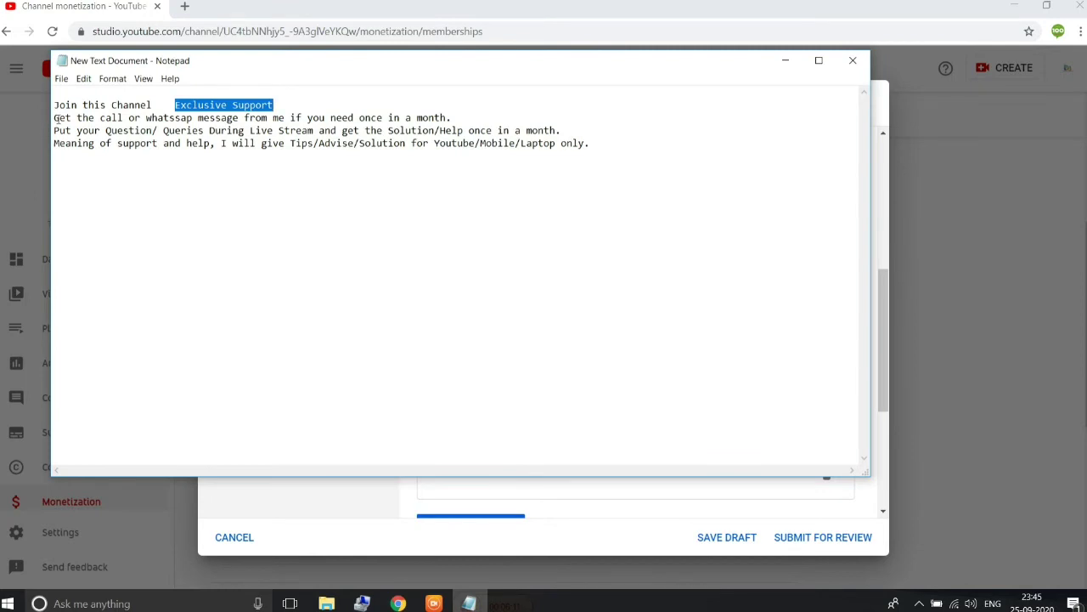
pyautogui.moveTo(56, 119); pyautogui.dragTo(461, 117)
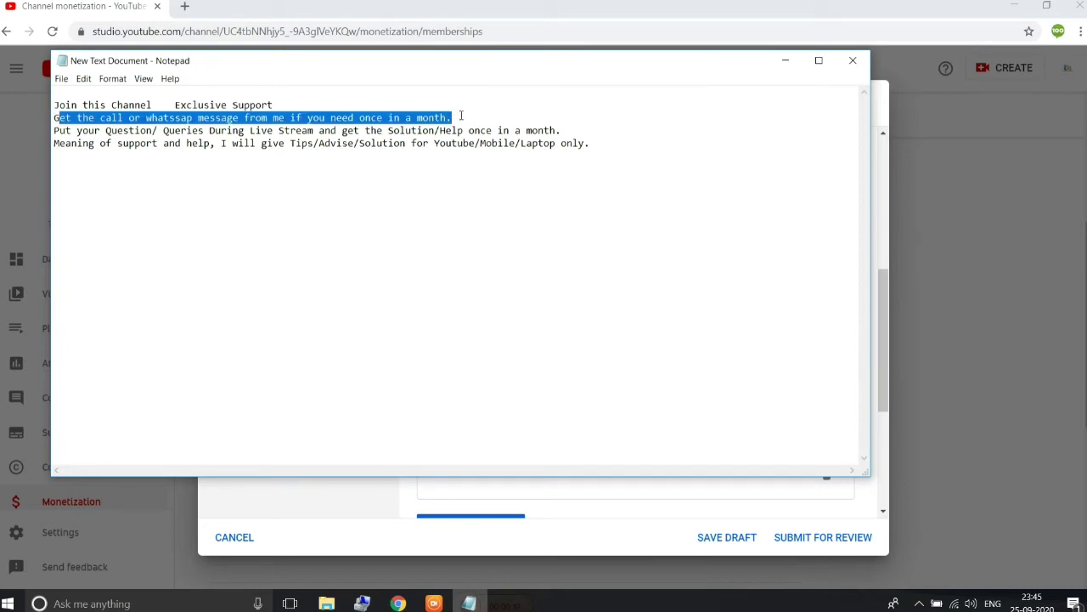
pyautogui.click(461, 116)
pyautogui.moveTo(461, 115); pyautogui.dragTo(326, 110)
pyautogui.hotkey('ctrl', 'c')
# - Return to YouTube Studio in Chrome and paste the copied call and message line as the GOLD perk's description
pyautogui.click(336, 512)
pyautogui.click(475, 319)
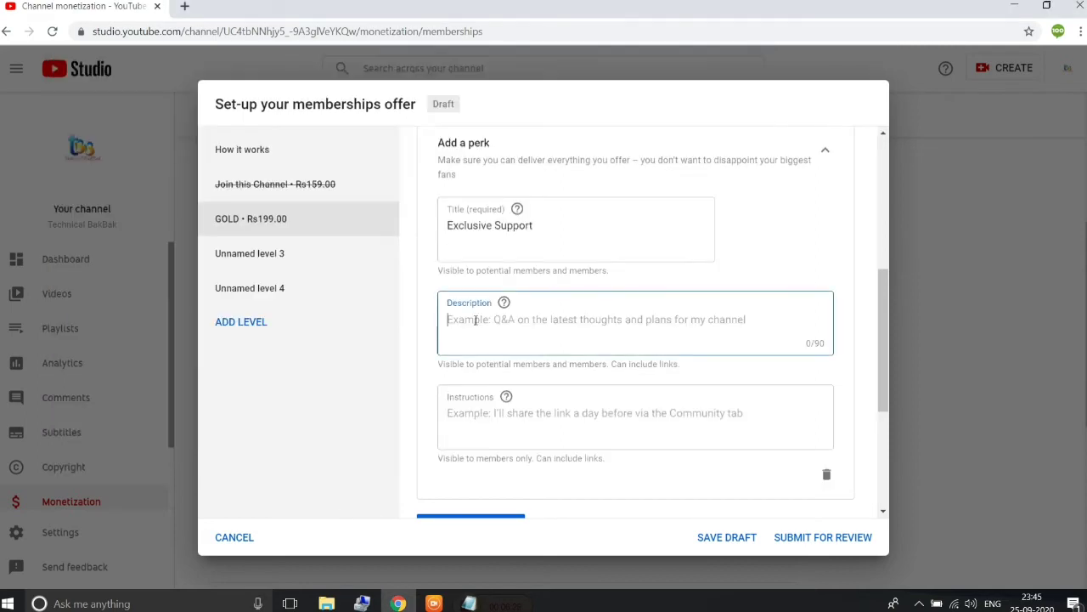
pyautogui.hotkey('ctrl', 'v')
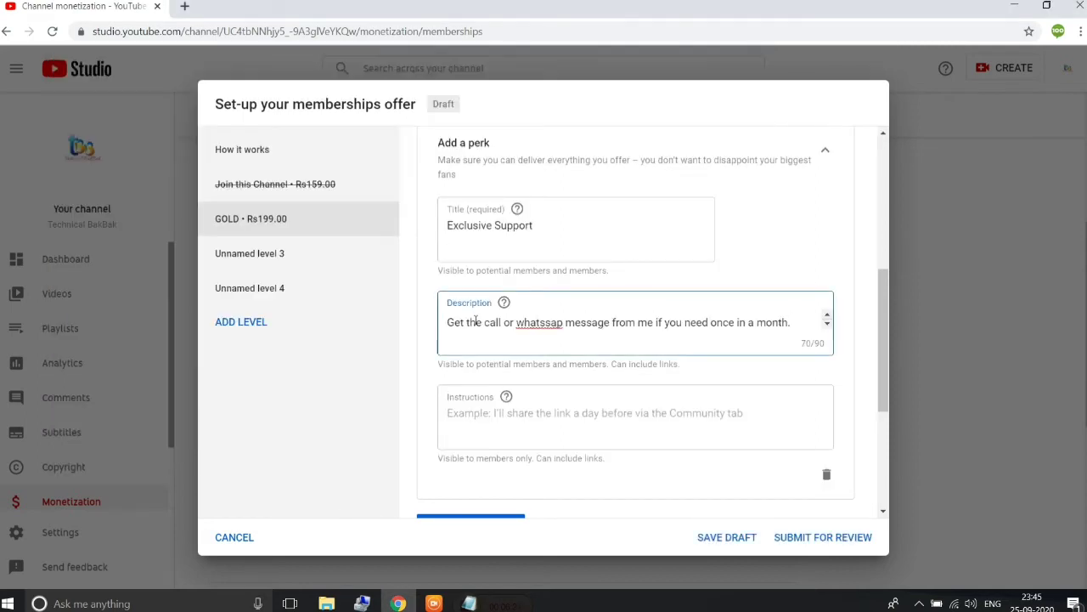
# - Switch to Notepad and copy its last two lines, from "Put your Question" through "Youtube/Mobile/Laptop only."
pyautogui.click(459, 421)
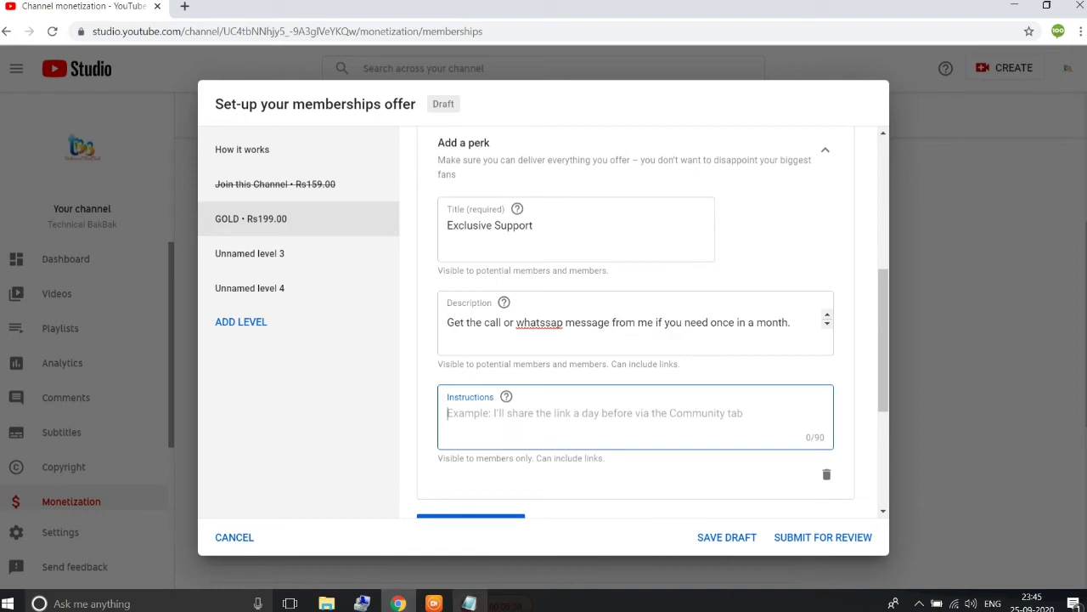
pyautogui.moveTo(469, 603)
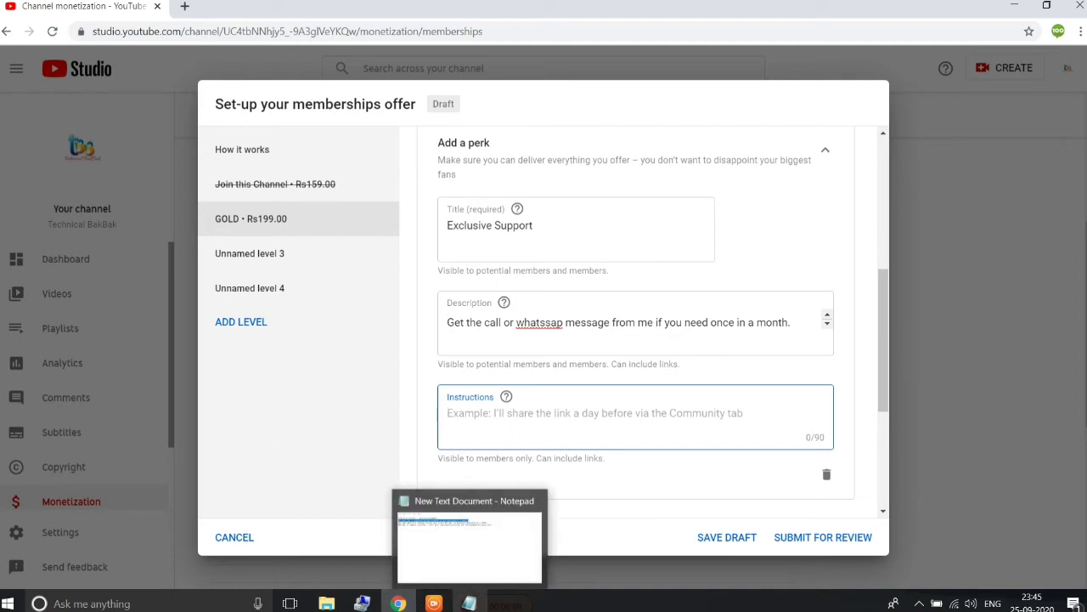
pyautogui.click(469, 603)
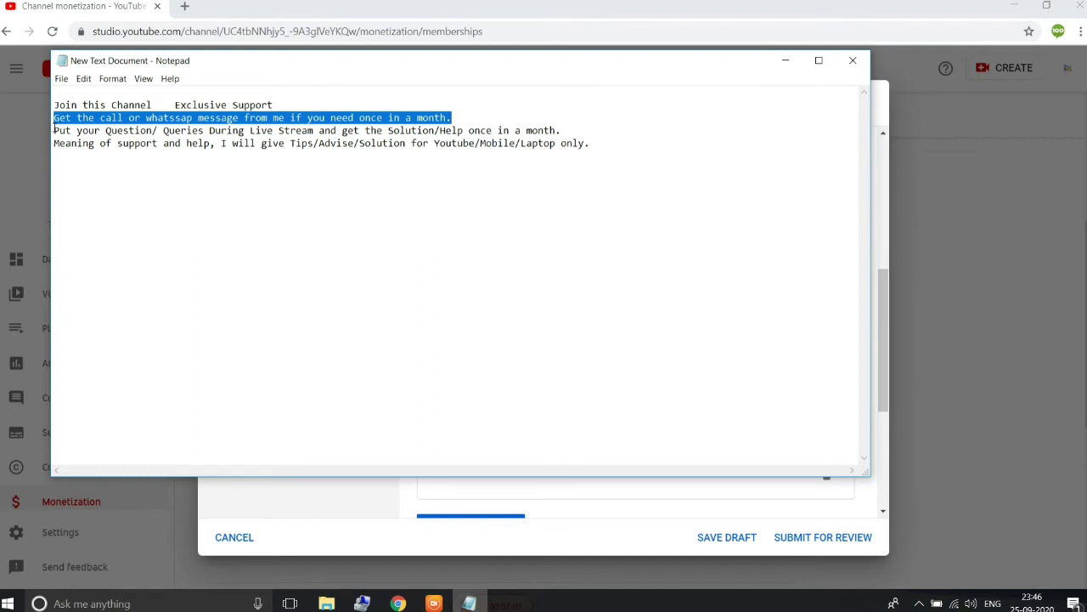
pyautogui.moveTo(53, 130); pyautogui.dragTo(603, 155)
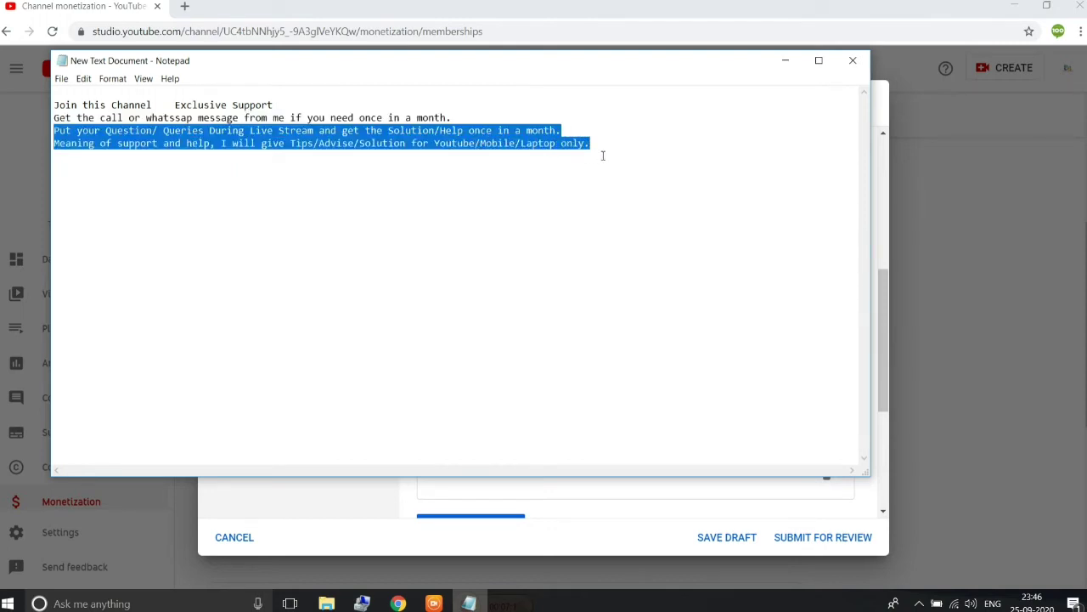
# - Return to YouTube Studio in Chrome and paste the two copied lines as the GOLD perk's instructions
pyautogui.click(525, 510)
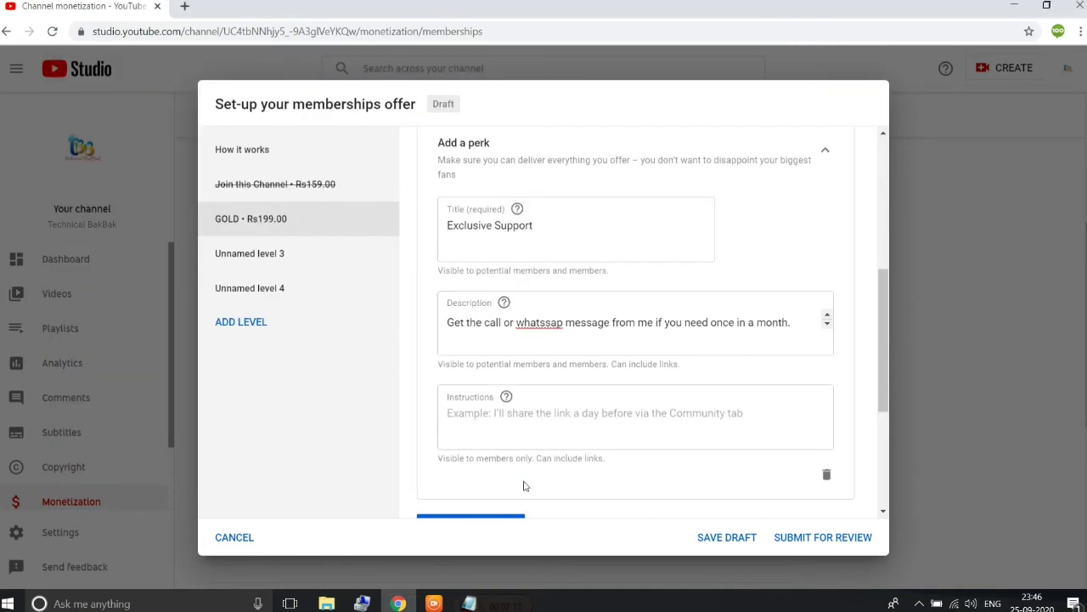
pyautogui.click(515, 438)
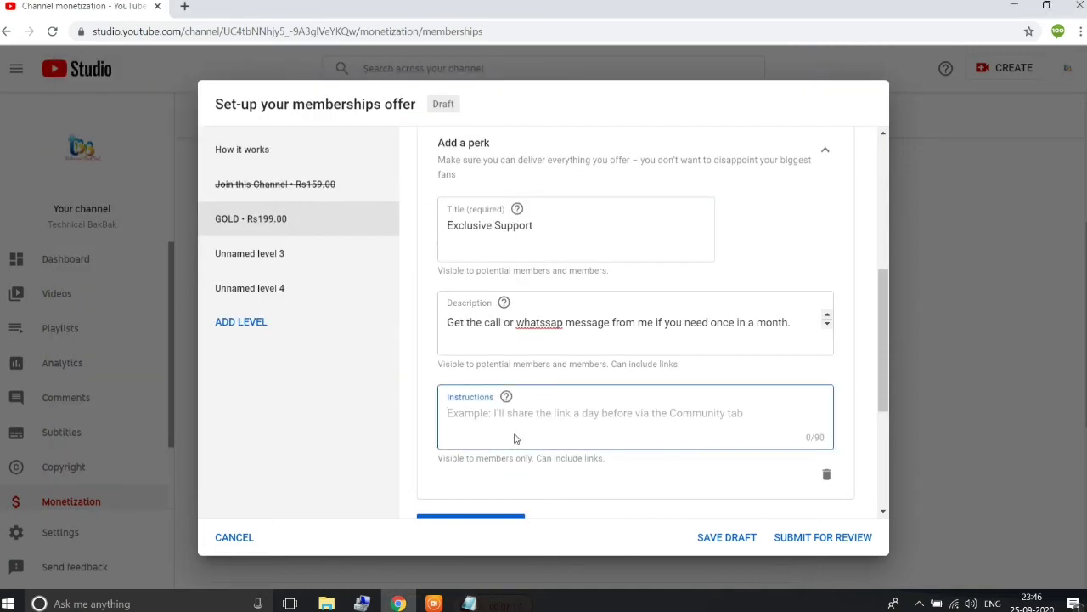
pyautogui.hotkey('ctrl', 'v')
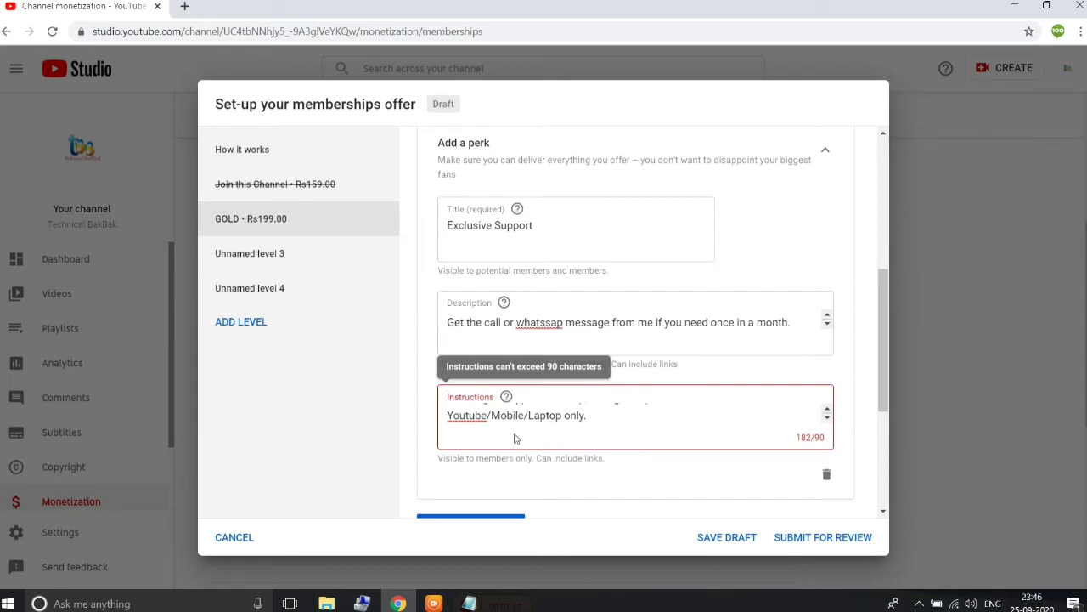
# - Shorten the GOLD perk's instructions to "Put your Question/ Queries During Live Stream and get the Solution/Help once in a month."
pyautogui.click(828, 409)
pyautogui.click(828, 409)
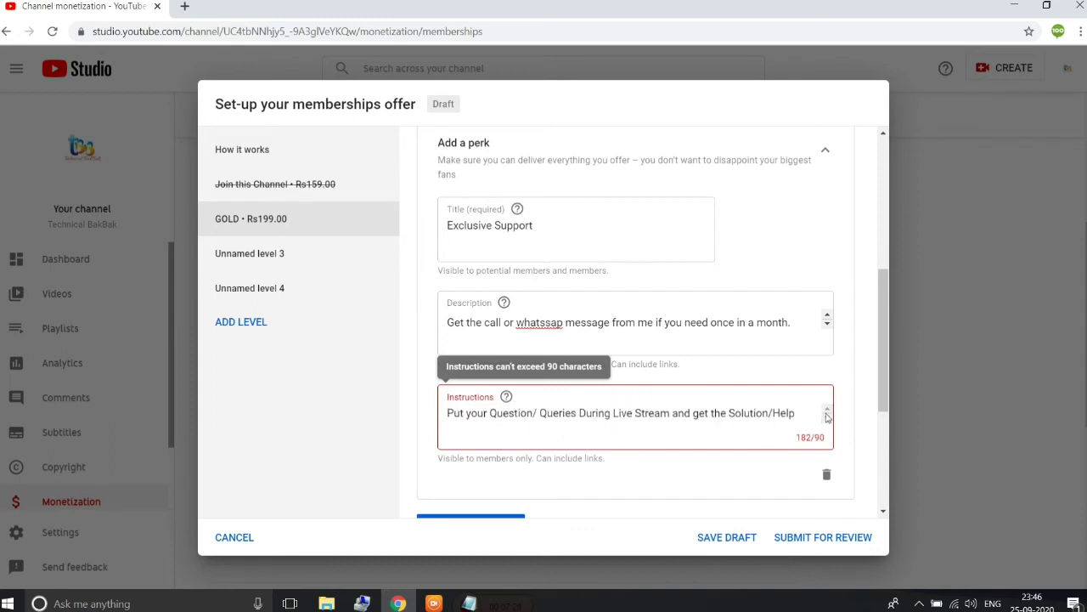
pyautogui.click(828, 420)
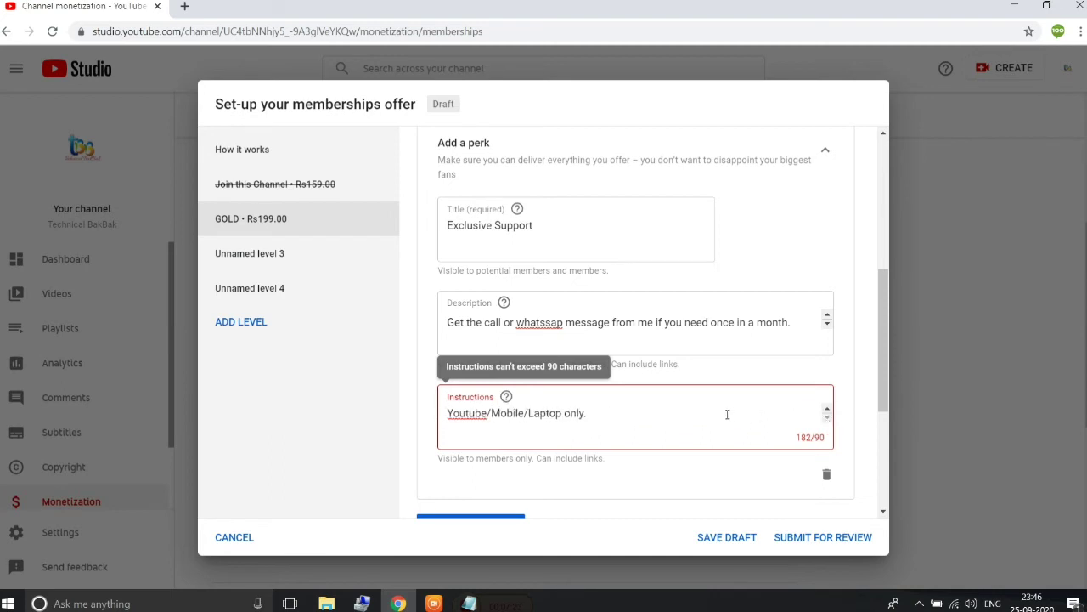
pyautogui.press('BackSpace')
pyautogui.press('BackSpace')
pyautogui.press('BackSpace')
pyautogui.press('BackSpace')
pyautogui.press('BackSpace')
pyautogui.press('BackSpace')
pyautogui.press('BackSpace')
pyautogui.press('BackSpace')
pyautogui.press('BackSpace')
pyautogui.press('BackSpace')
pyautogui.press('BackSpace')
pyautogui.press('BackSpace')
pyautogui.press('BackSpace')
pyautogui.press('BackSpace')
pyautogui.press('BackSpace')
pyautogui.press('BackSpace')
pyautogui.press('BackSpace')
pyautogui.press('BackSpace')
pyautogui.press('BackSpace')
pyautogui.press('BackSpace')
pyautogui.press('BackSpace')
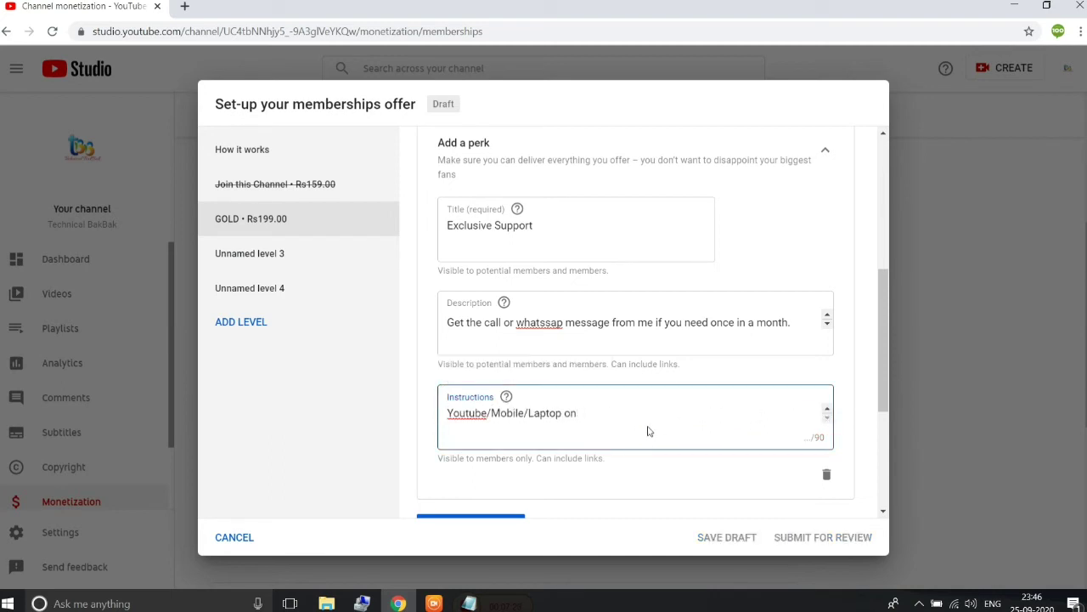
pyautogui.press('BackSpace')
pyautogui.press('BackSpace')
pyautogui.press('BackSpace')
pyautogui.press('BackSpace')
pyautogui.press('BackSpace')
pyautogui.press('BackSpace')
pyautogui.press('BackSpace')
pyautogui.press('BackSpace')
pyautogui.press('BackSpace')
pyautogui.press('BackSpace')
pyautogui.press('BackSpace')
pyautogui.press('BackSpace')
pyautogui.press('BackSpace')
pyautogui.press('BackSpace')
pyautogui.press('BackSpace')
pyautogui.press('BackSpace')
pyautogui.press('BackSpace')
pyautogui.press('BackSpace')
pyautogui.press('BackSpace')
pyautogui.press('BackSpace')
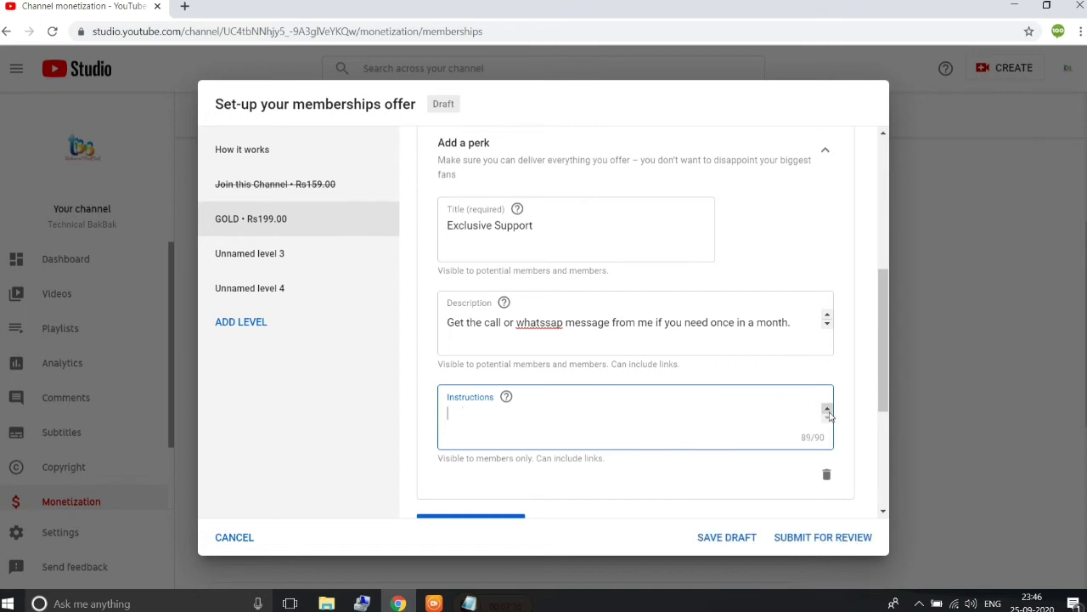
pyautogui.write('Put your Question/ Queries During Live Stream and get the Solution/Help')
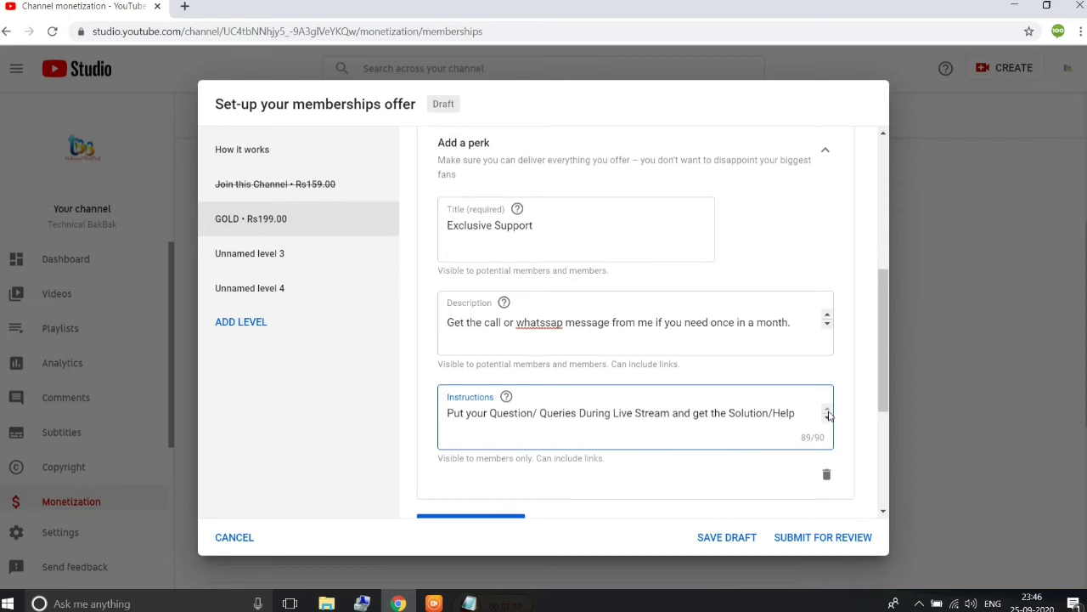
# - Check through the GOLD level's name, price and perk, and try to submit the memberships offer for review
pyautogui.moveTo(885, 398); pyautogui.dragTo(868, 505)
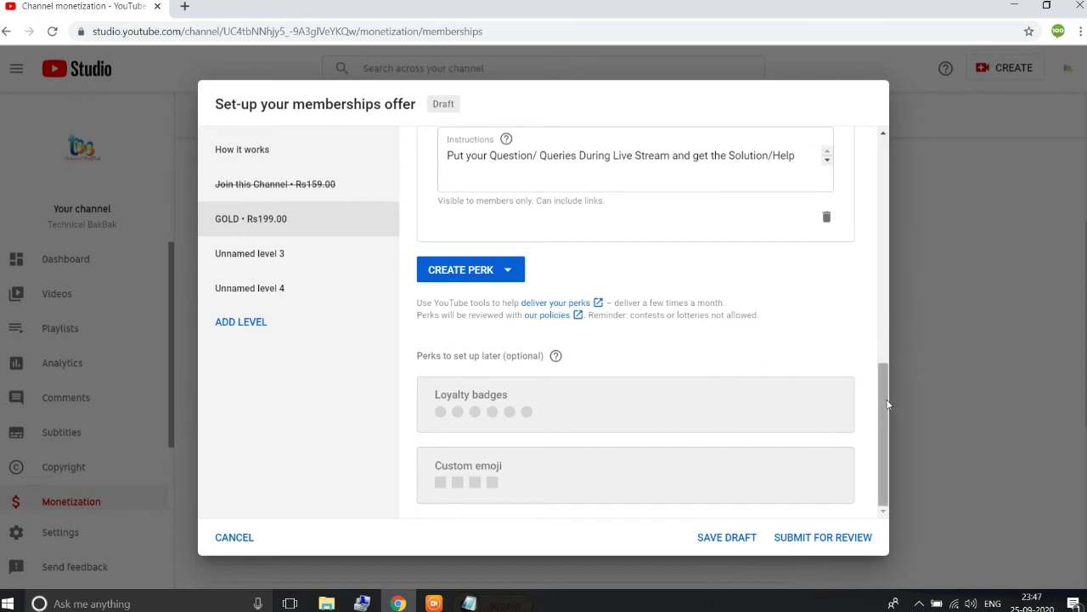
pyautogui.moveTo(888, 404); pyautogui.dragTo(896, 170)
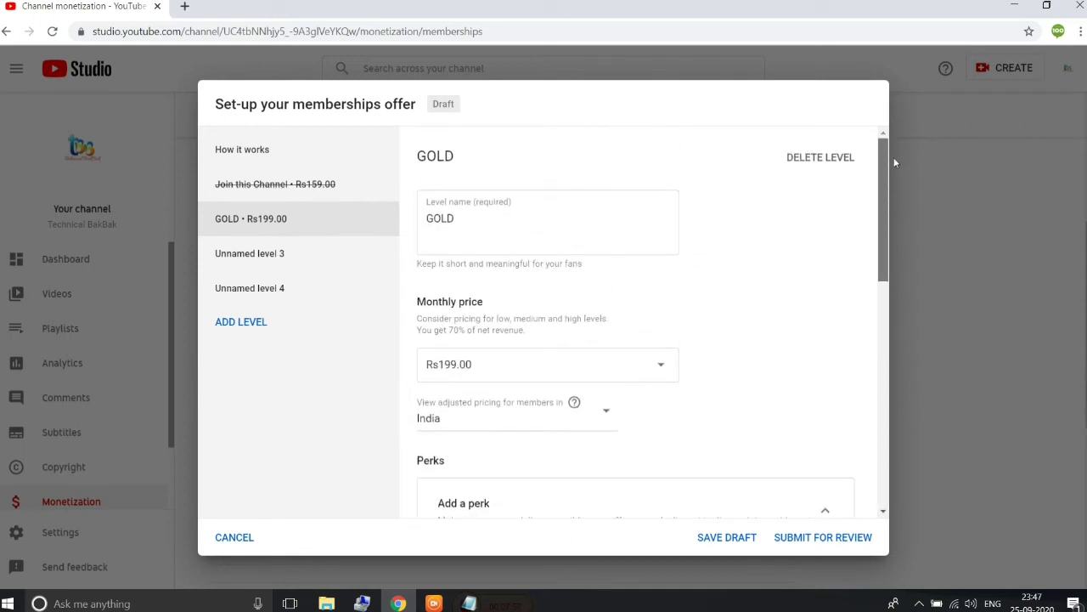
pyautogui.moveTo(893, 157); pyautogui.dragTo(894, 198)
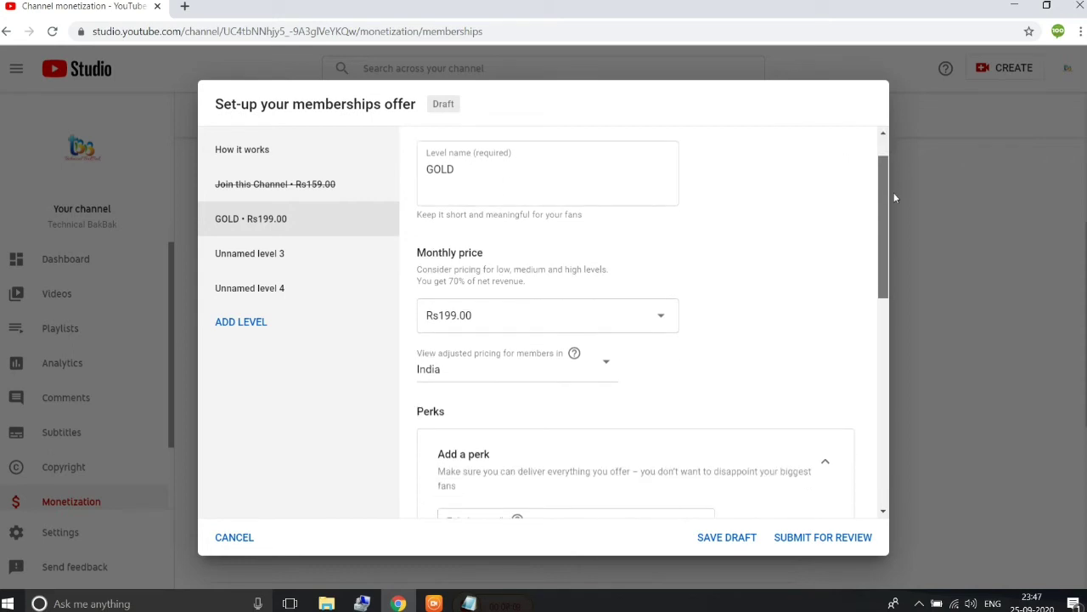
pyautogui.moveTo(895, 197); pyautogui.dragTo(885, 318)
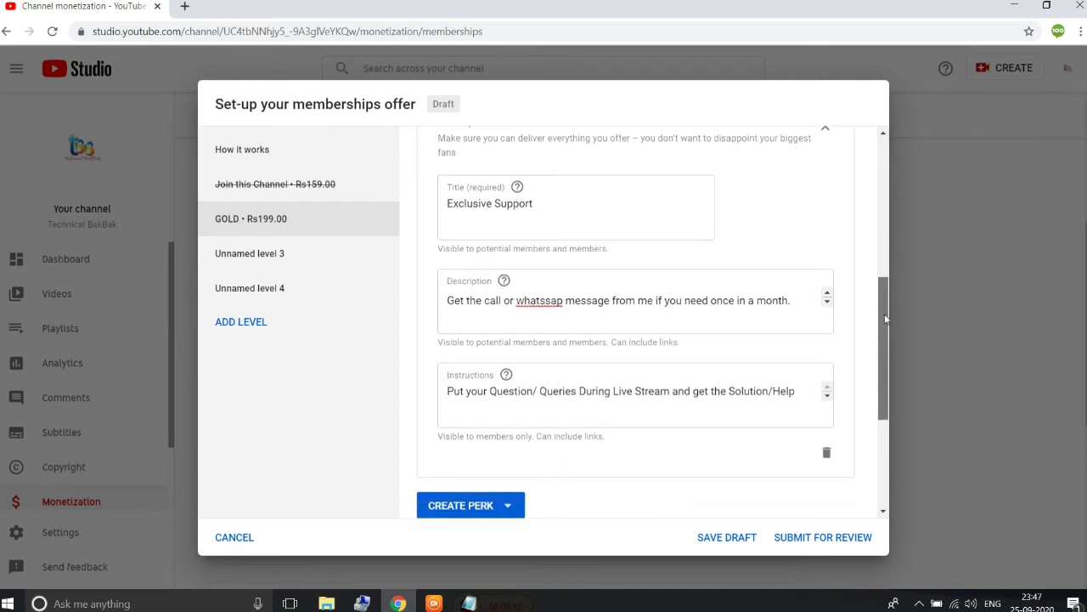
pyautogui.moveTo(884, 316); pyautogui.dragTo(876, 391)
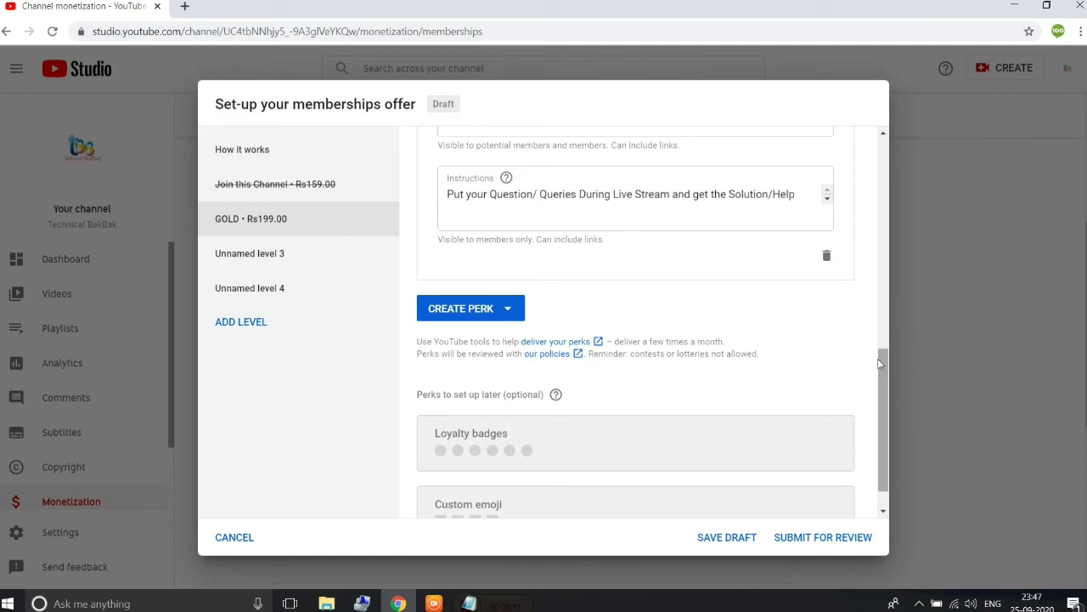
pyautogui.moveTo(879, 363); pyautogui.dragTo(893, 443)
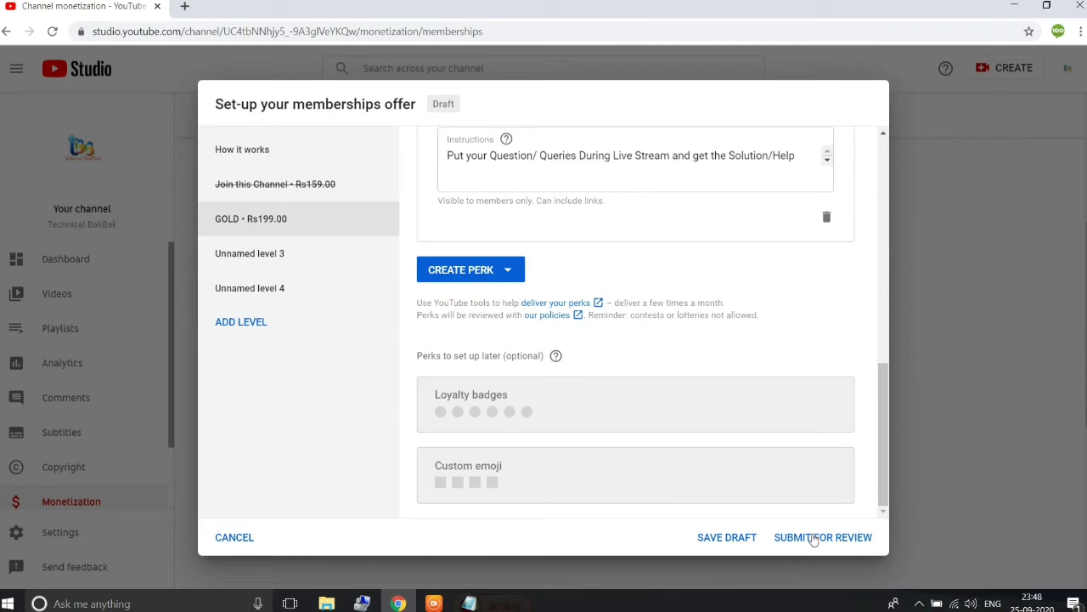
pyautogui.click(814, 539)
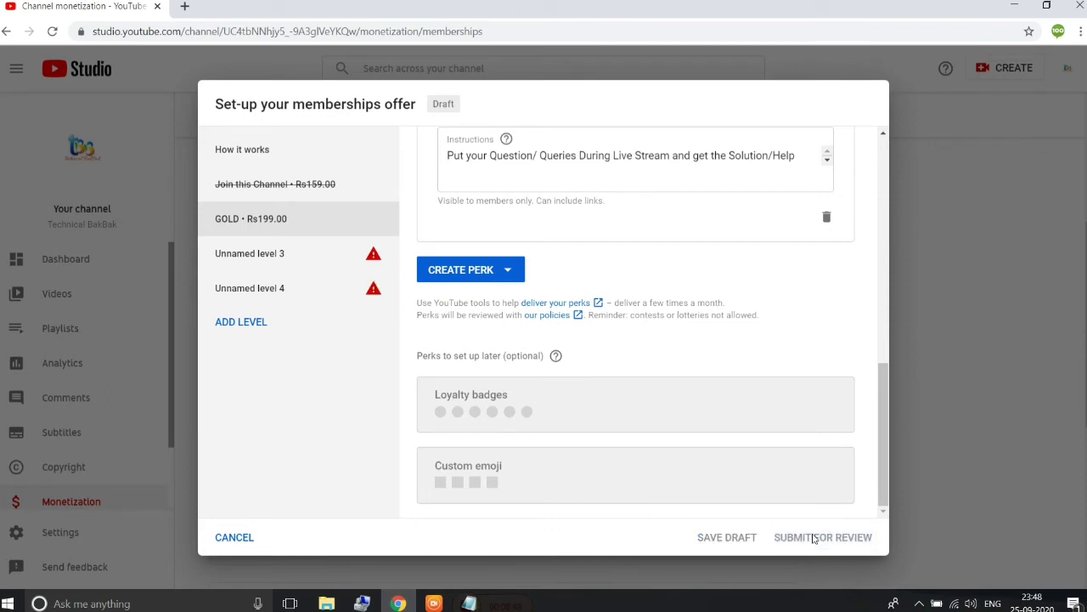
# - Delete both unnamed levels from the memberships offer, confirming each deletion
pyautogui.click(252, 264)
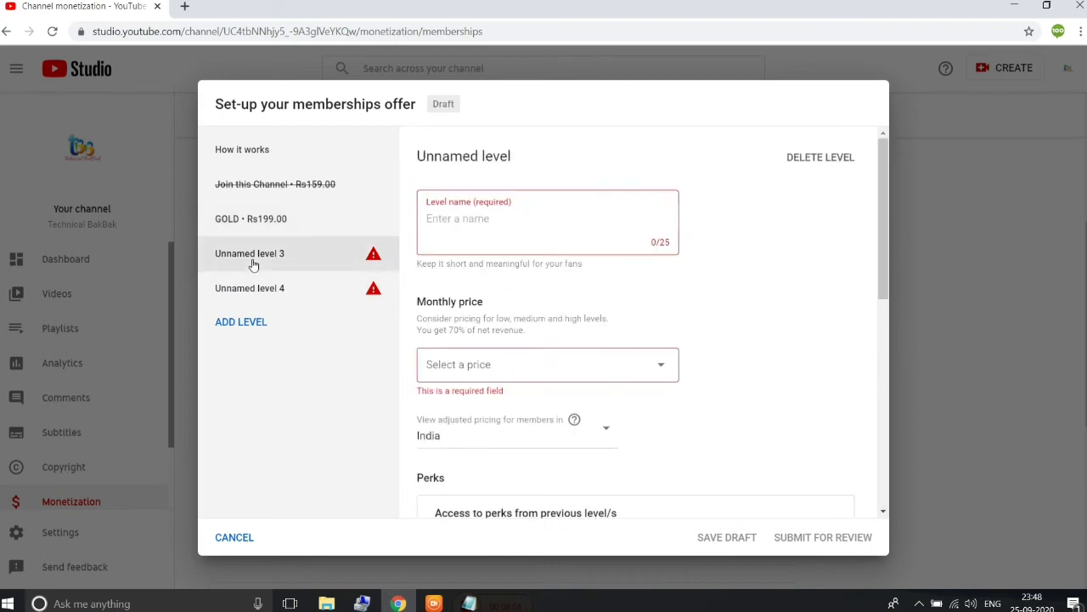
pyautogui.click(802, 159)
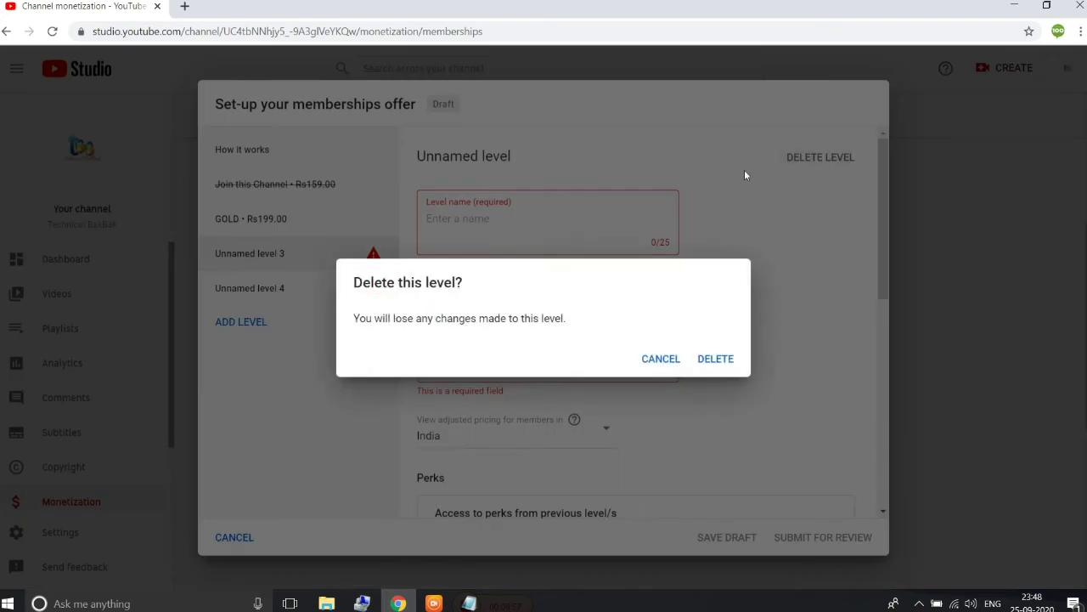
pyautogui.click(704, 357)
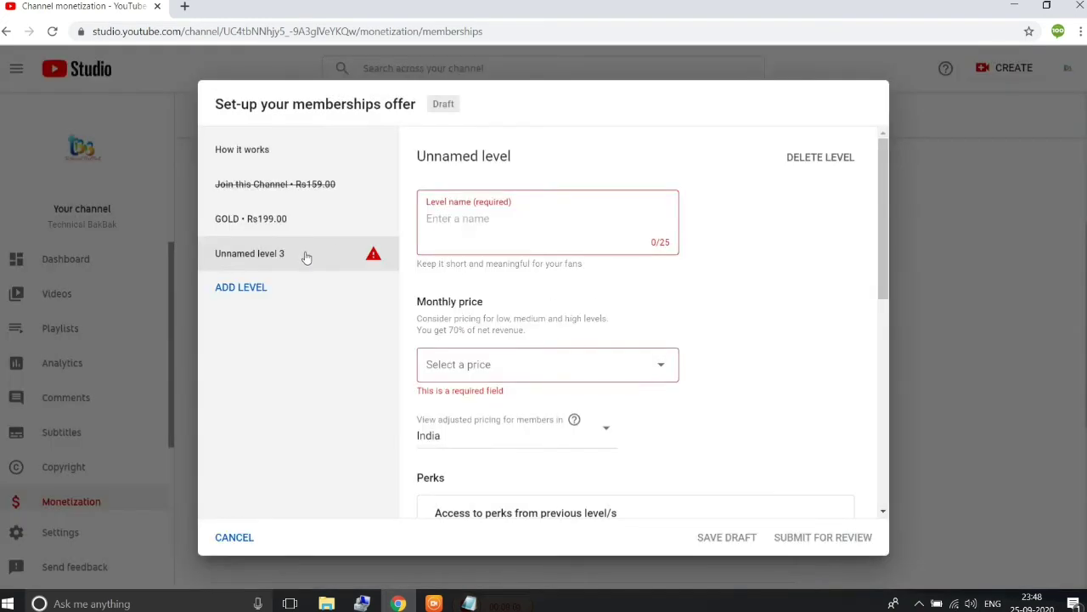
pyautogui.click(813, 162)
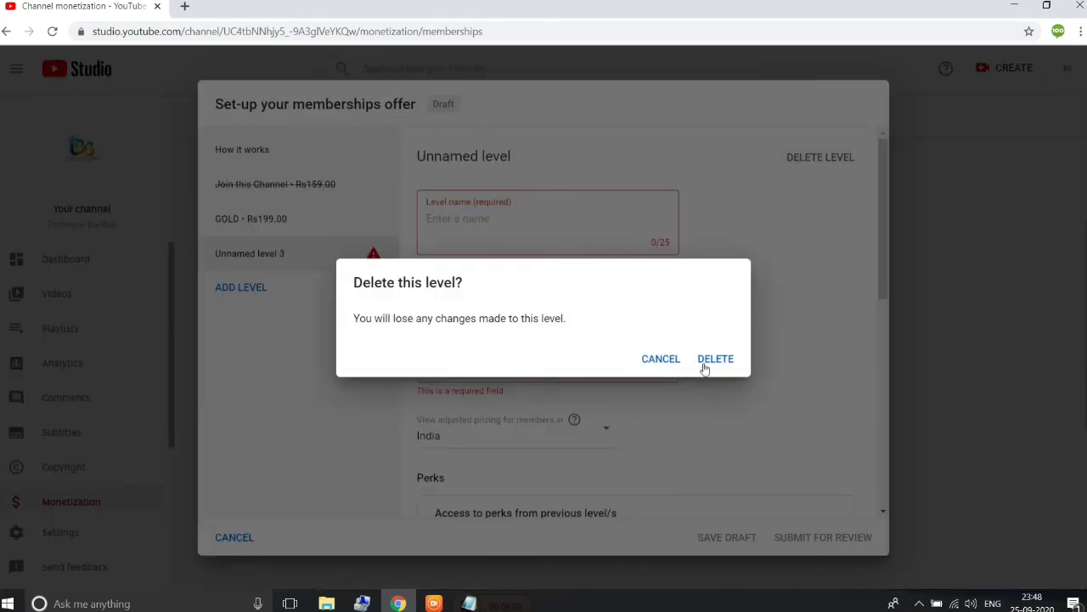
pyautogui.click(704, 367)
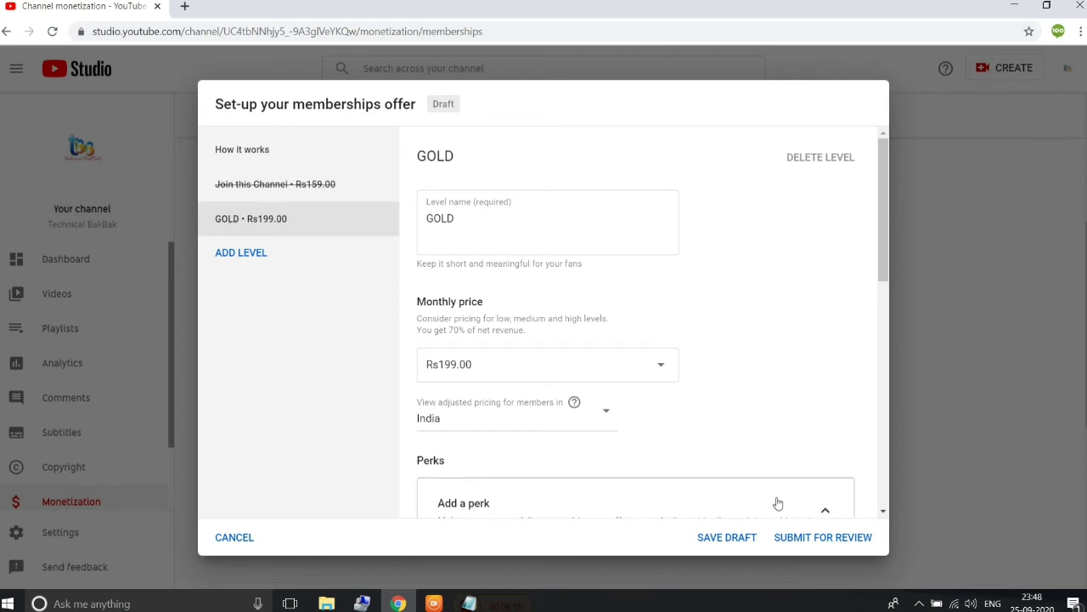
# - Submit the memberships offer for review and accept the acknowledgement that prices cannot be changed once approved
pyautogui.click(823, 538)
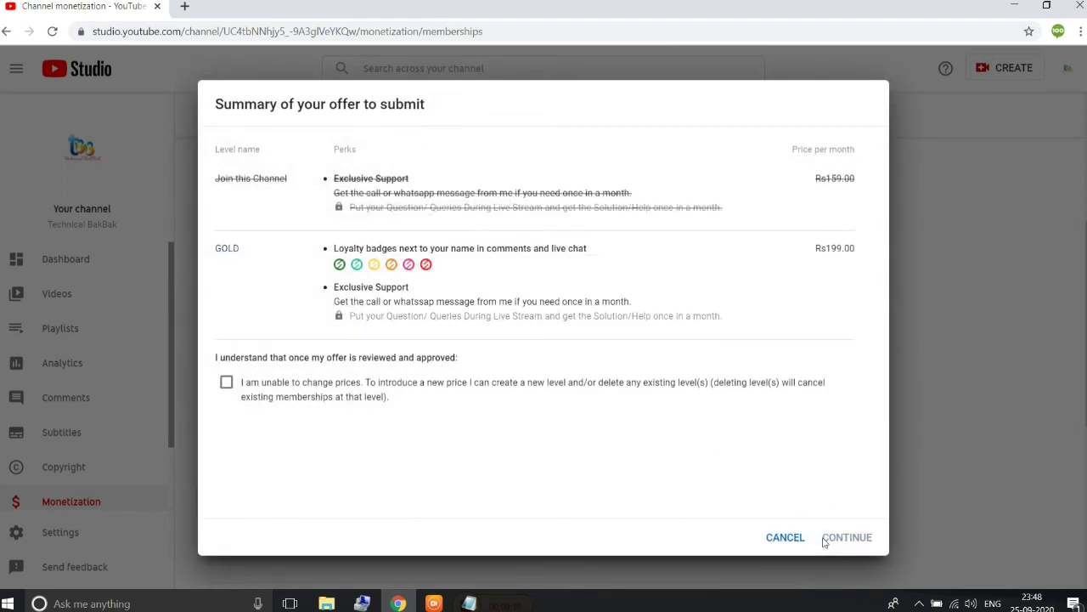
pyautogui.click(561, 386)
pyautogui.click(225, 384)
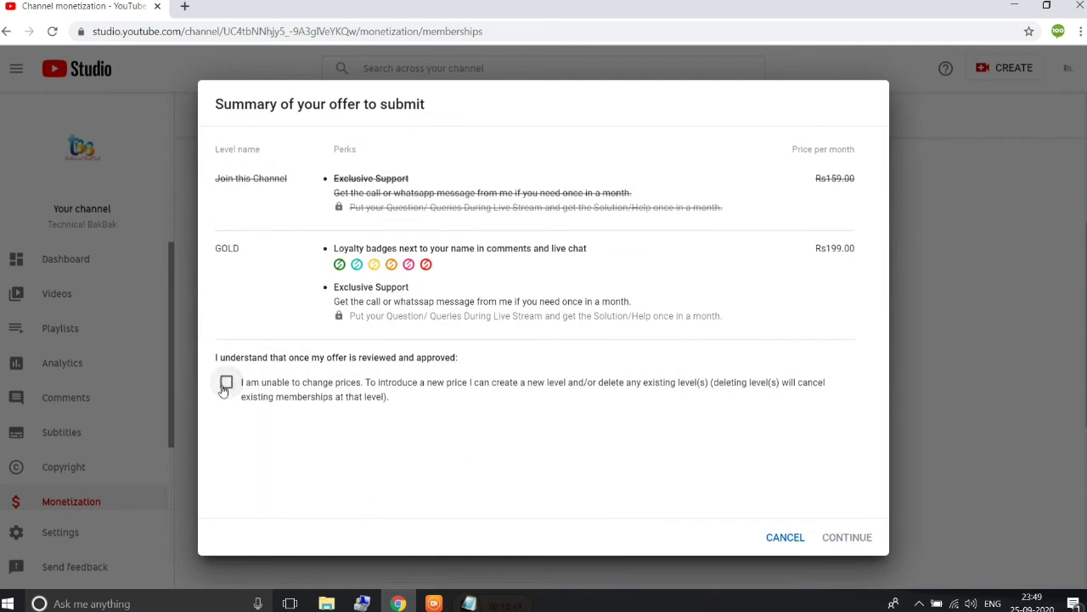
pyautogui.click(225, 384)
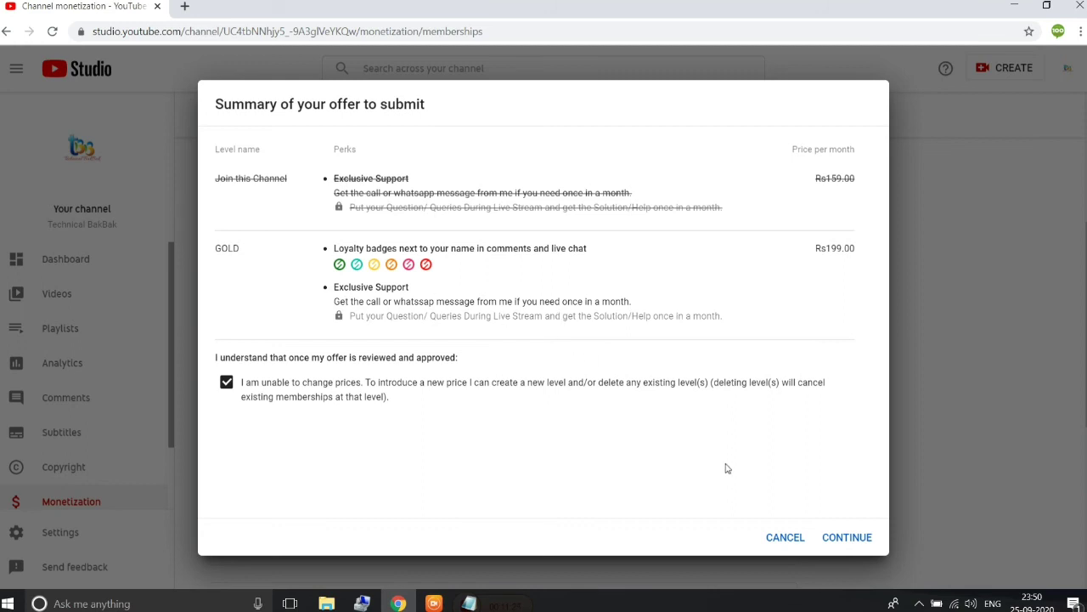
# - Continue from the offer summary, confirm that the offer complies with YouTube's policies, and send it for review
pyautogui.click(864, 539)
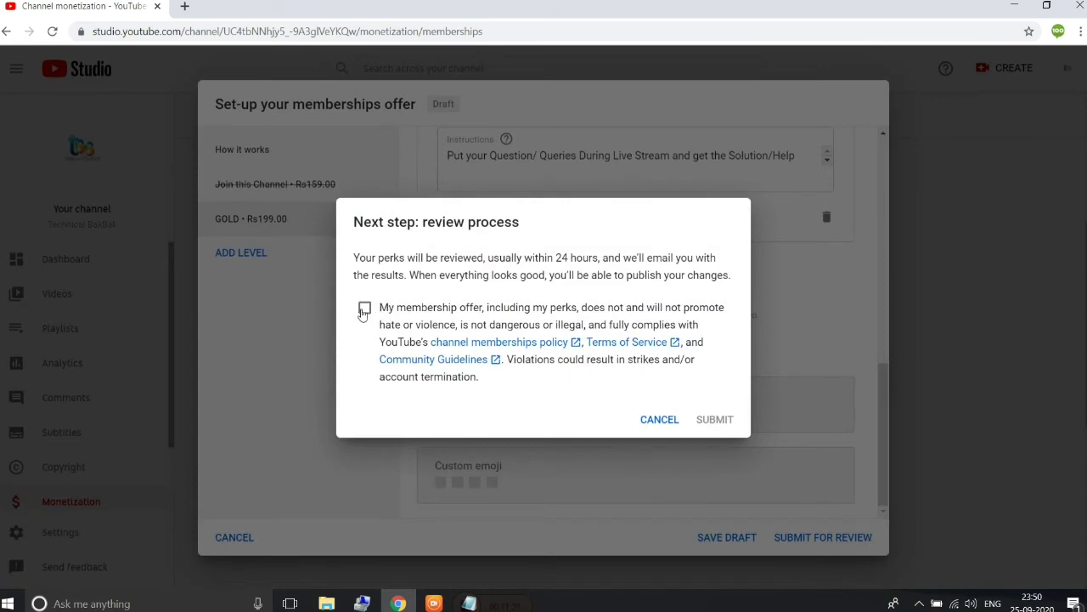
pyautogui.click(364, 311)
pyautogui.click(714, 422)
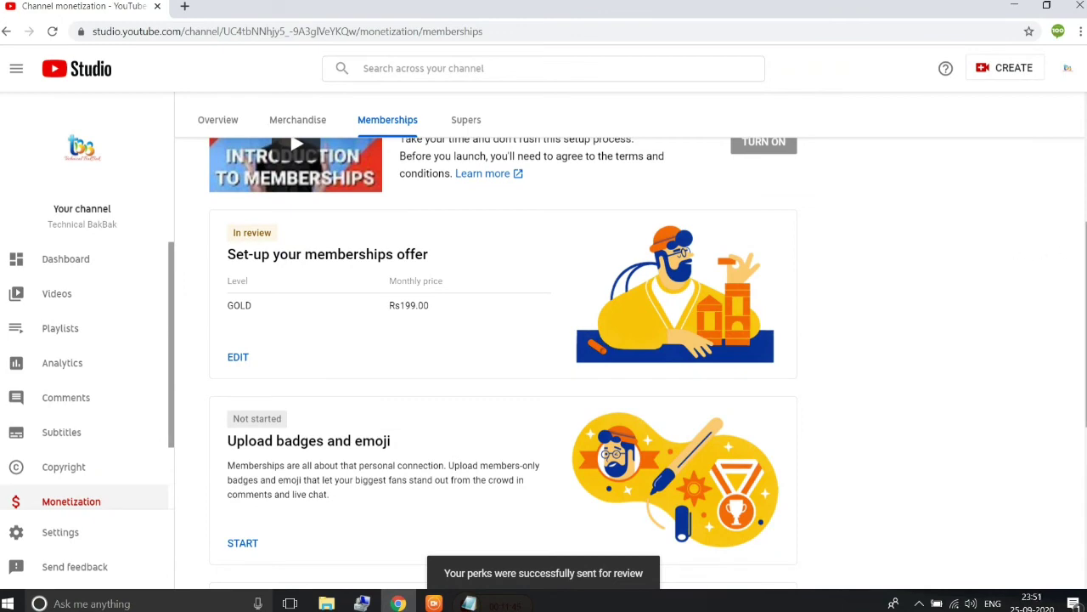
# - Review the guidance for announcing the memberships and for posting to welcome new members, dismissing each without starting it
pyautogui.scroll(-4, 1080, 506)
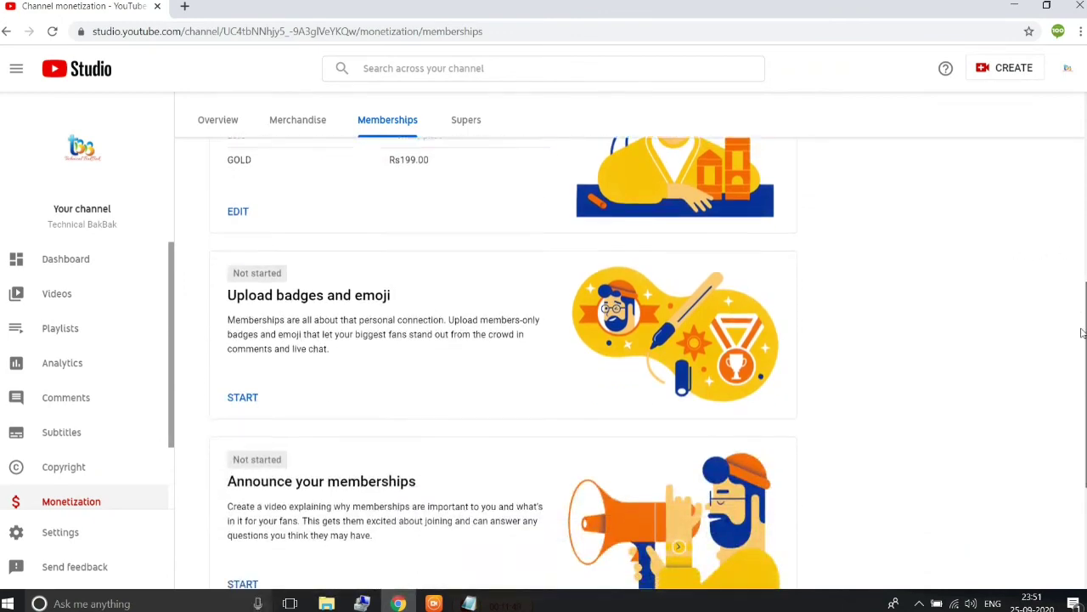
pyautogui.scroll(7, 1081, 506)
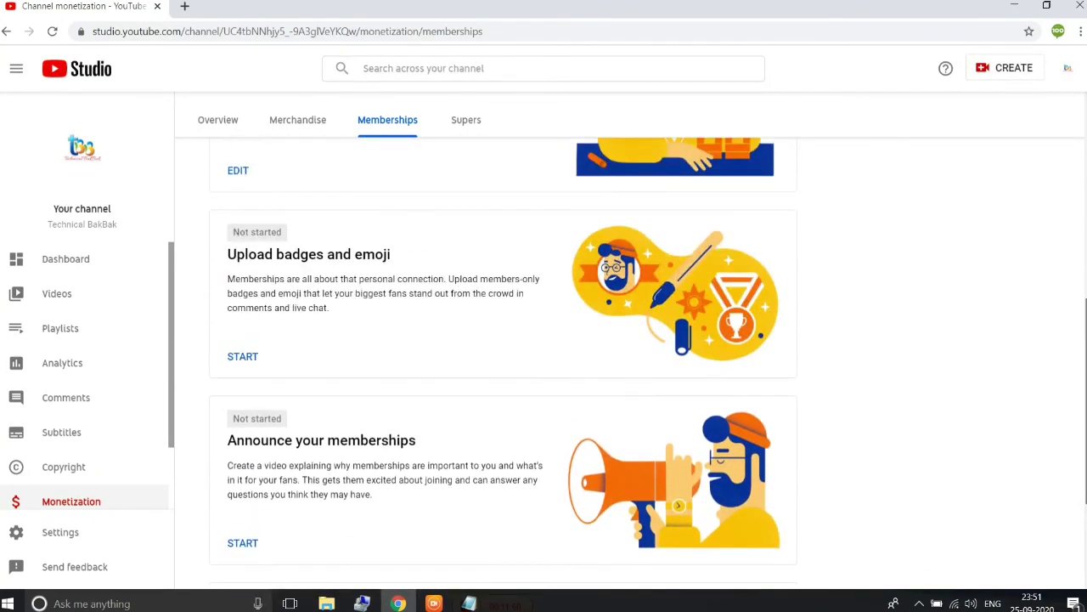
pyautogui.scroll(2, 1071, 132)
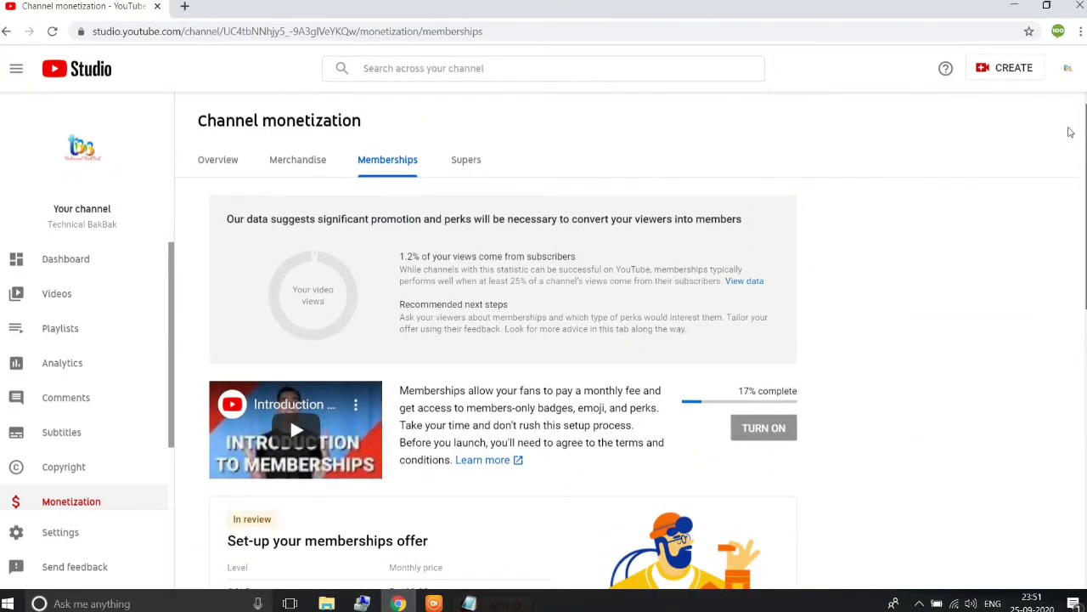
pyautogui.scroll(-8, 1070, 132)
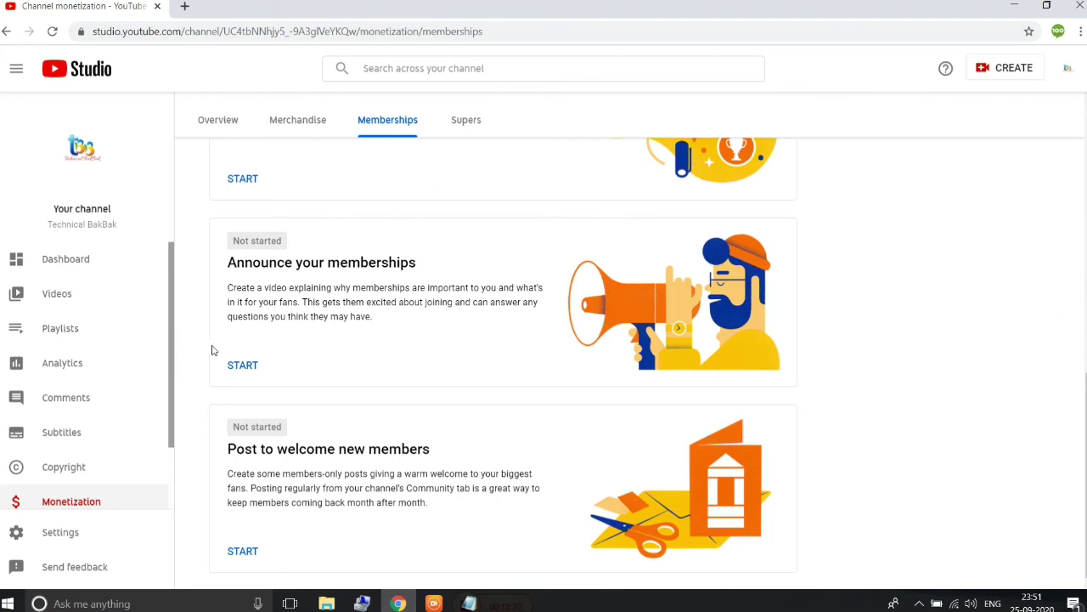
pyautogui.click(242, 366)
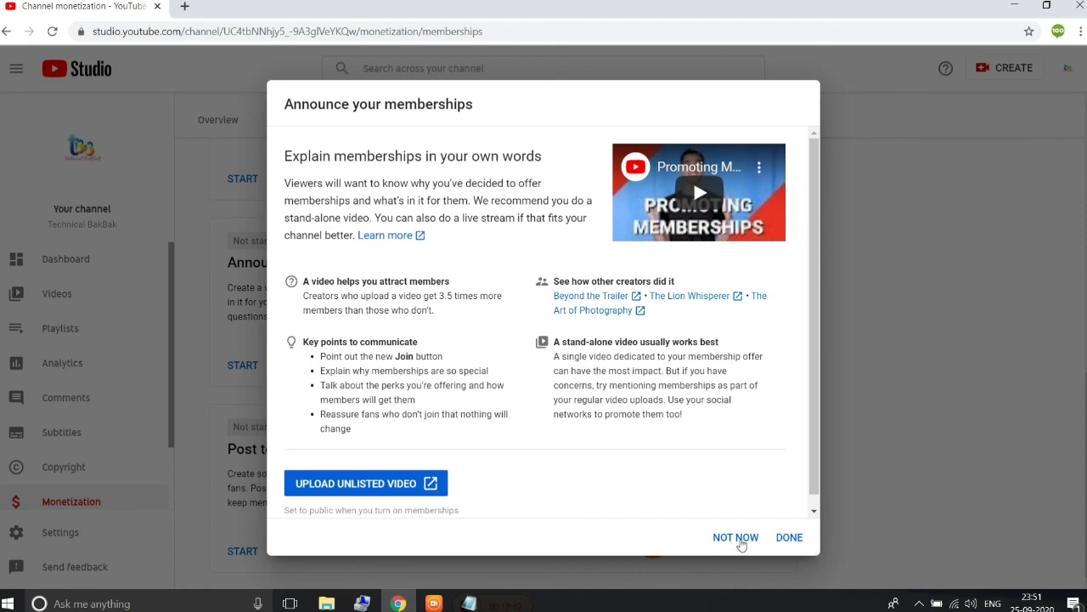
pyautogui.click(736, 538)
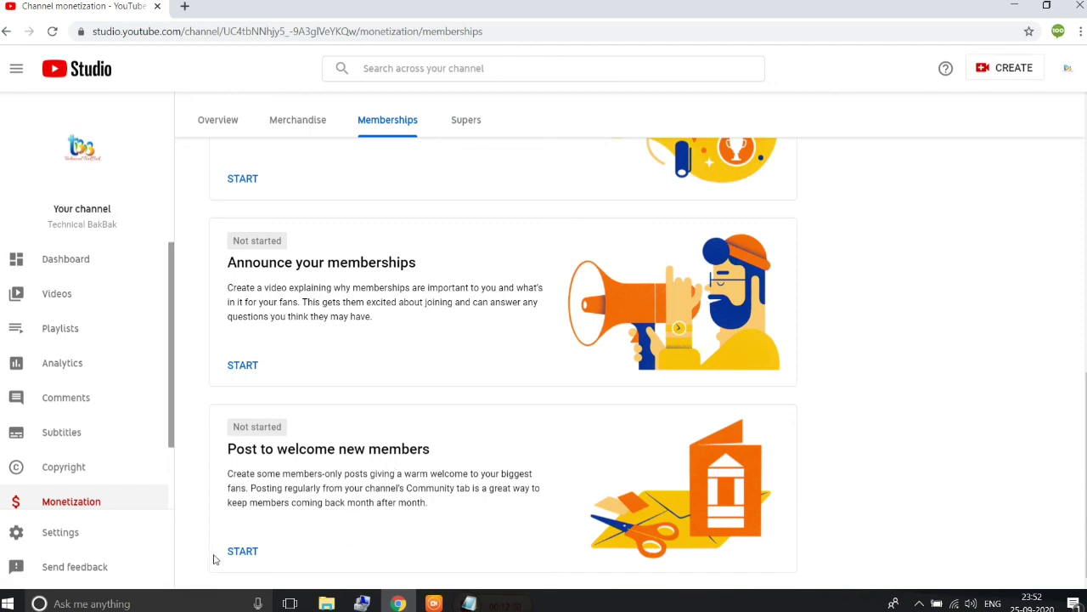
pyautogui.click(242, 552)
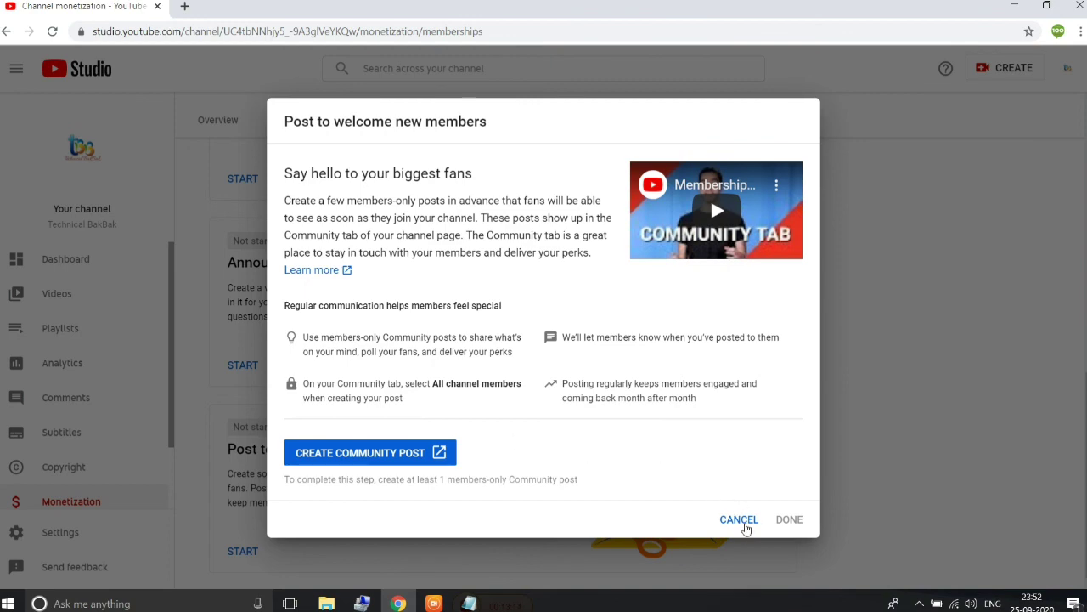
pyautogui.click(739, 519)
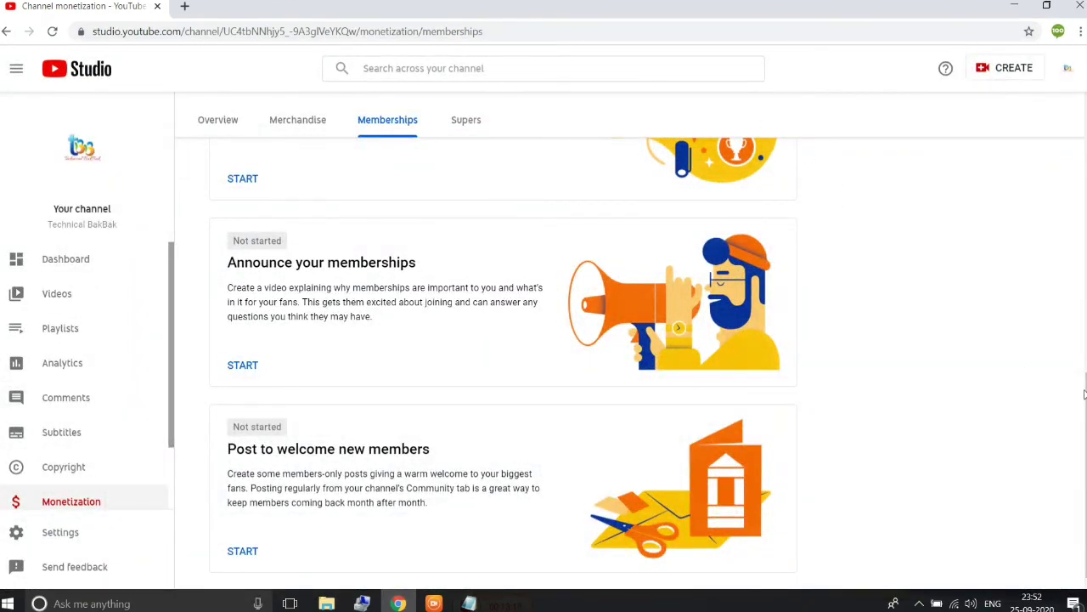
# - Check the overall memberships setup progress and highlight the review status of the memberships offer
pyautogui.scroll(6, 1084, 475)
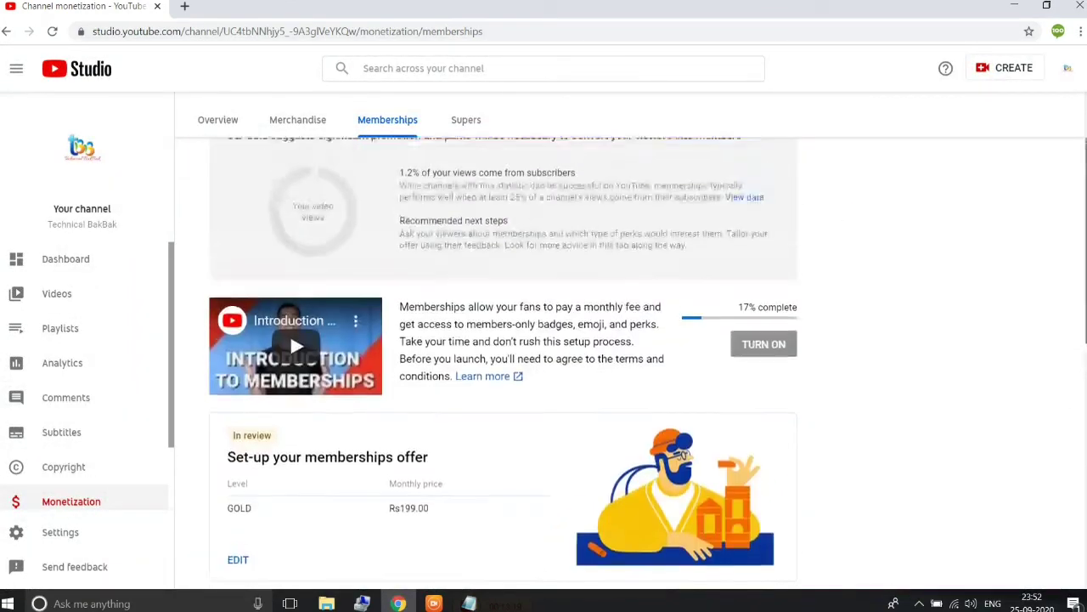
pyautogui.scroll(1, 1084, 476)
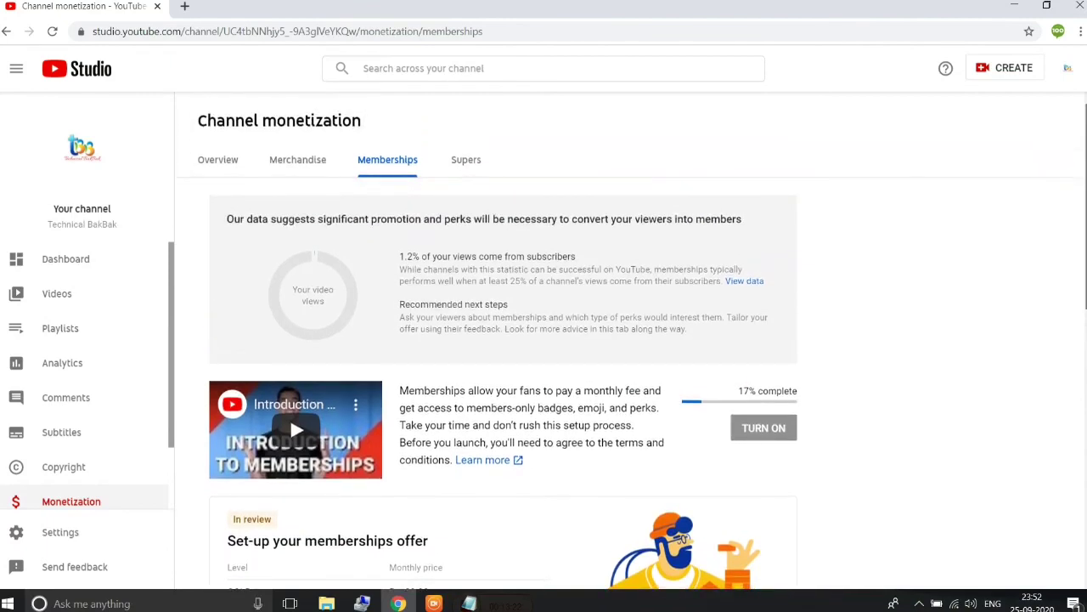
pyautogui.scroll(-5, 1084, 273)
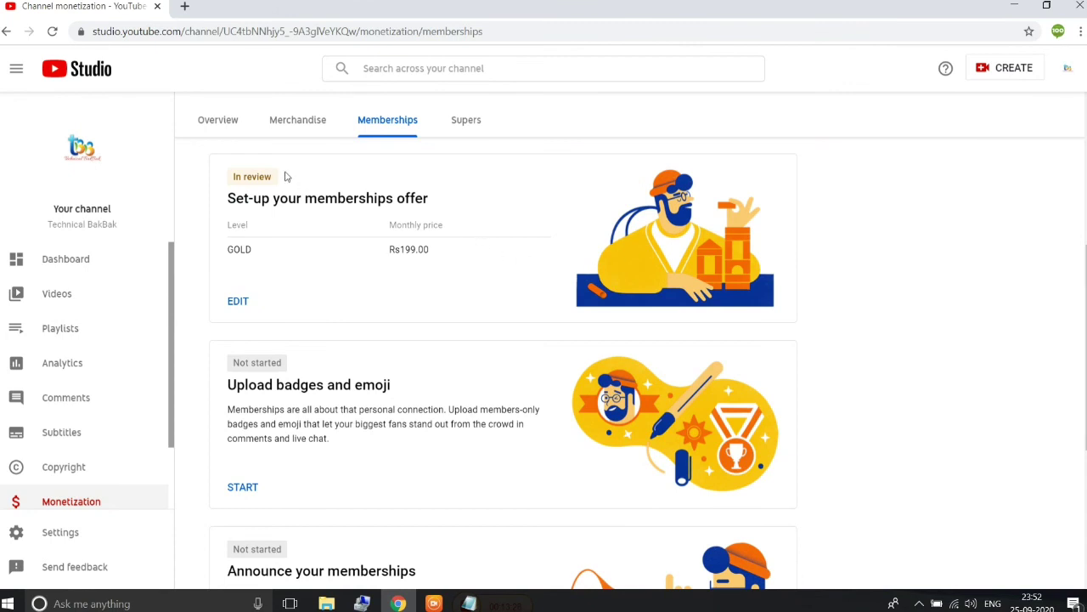
pyautogui.moveTo(283, 181); pyautogui.dragTo(229, 180)
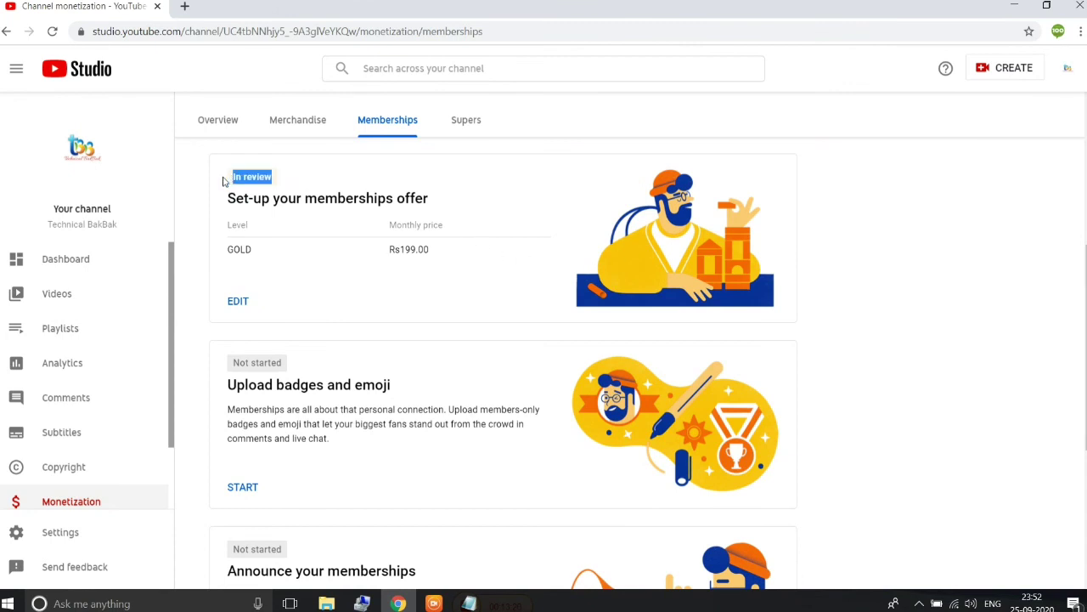